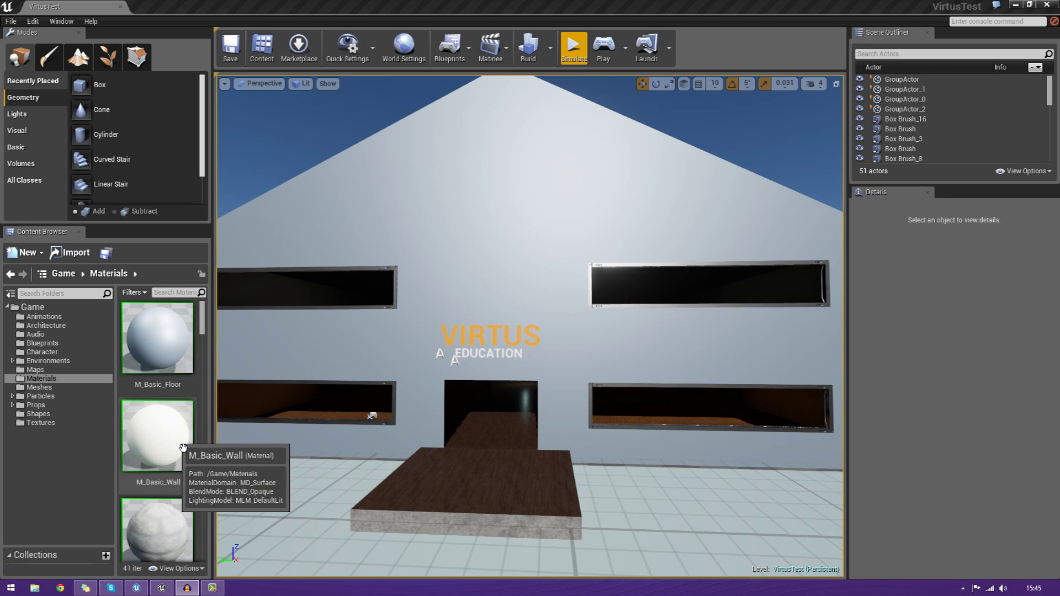
Step: Preview the M_Basic_Wall material in its editor, then close it and select Materials
double_click(172, 422)
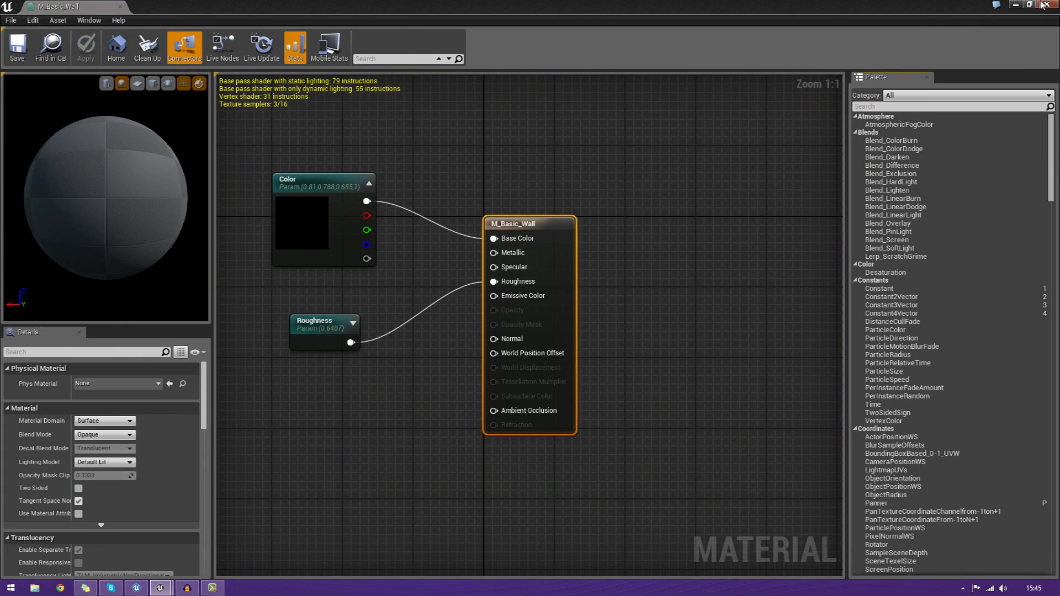
left_click(1045, 5)
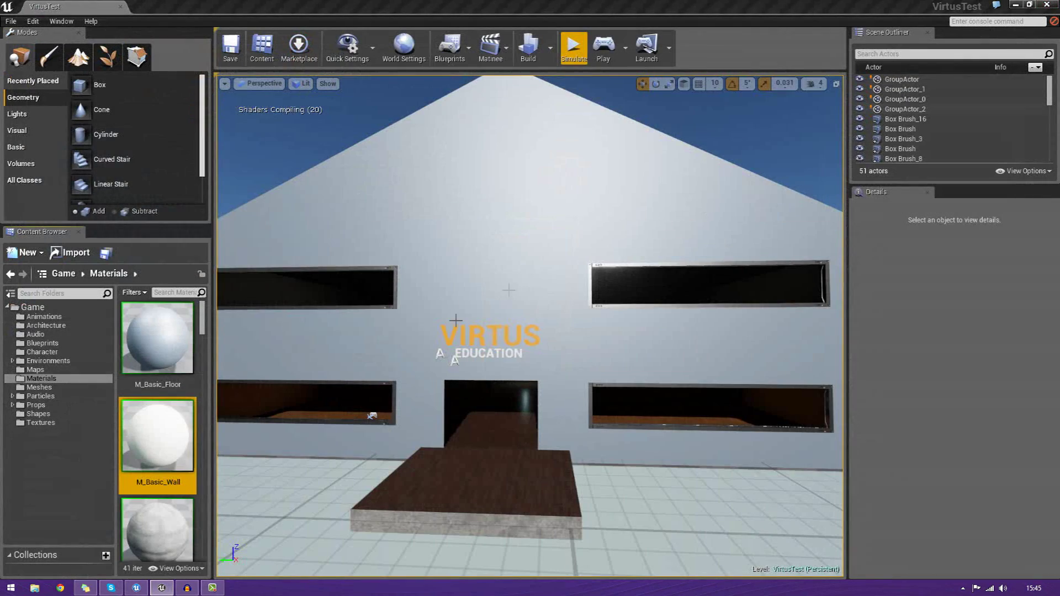
left_click(59, 380)
Step: Preview TemplateCube_Rounded from the Meshes folder, close it, and show the Particles folder
left_click(65, 388)
double_click(157, 338)
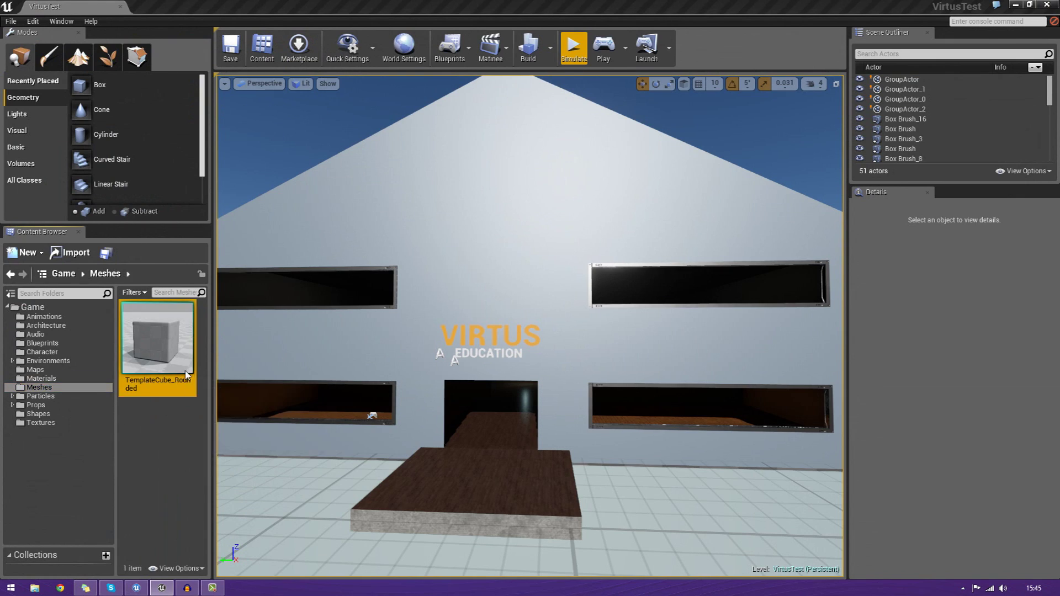
left_click(1047, 5)
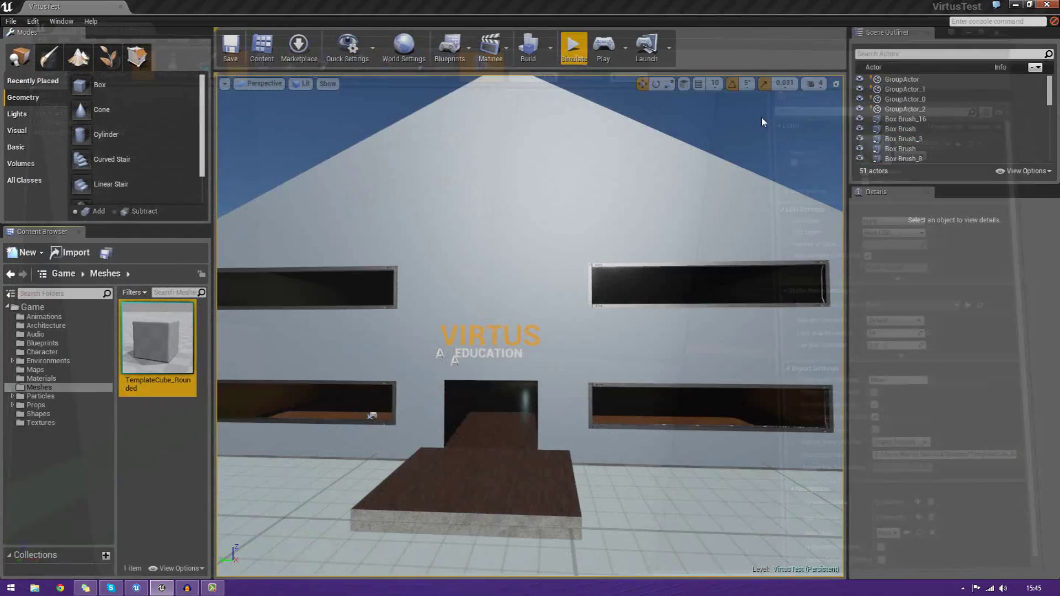
left_click(43, 397)
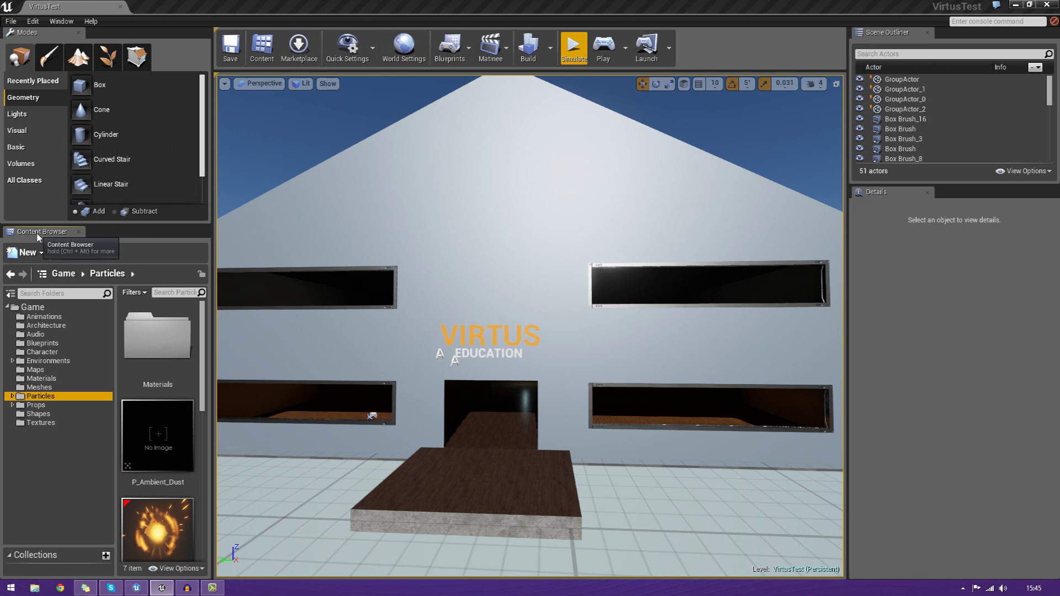
Step: Float the Content Browser out of its dock, widen it, and shift it left
left_click_drag(33, 234, 550, 259)
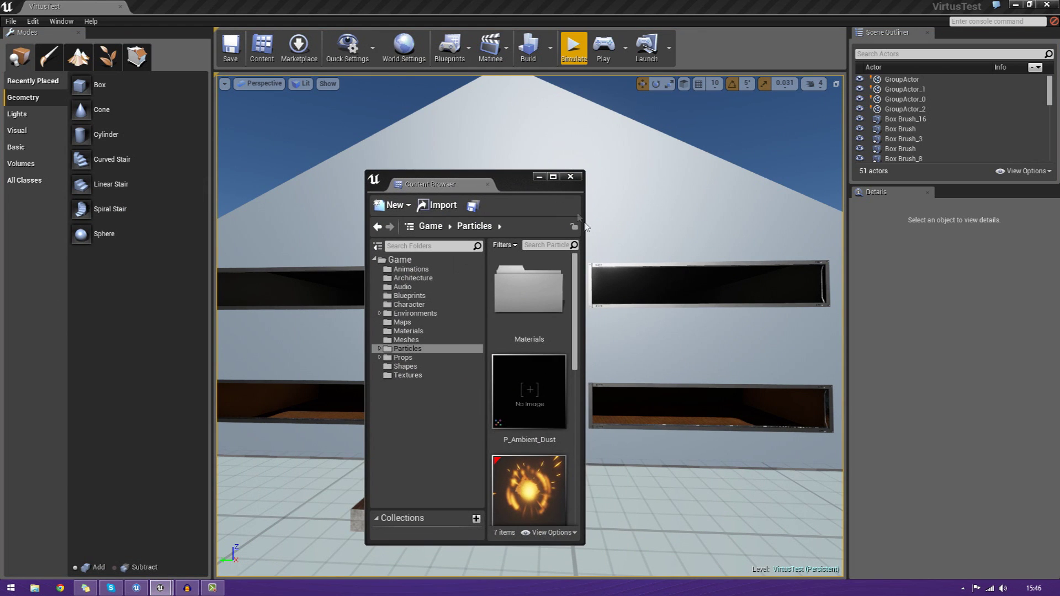
left_click_drag(591, 224, 836, 224)
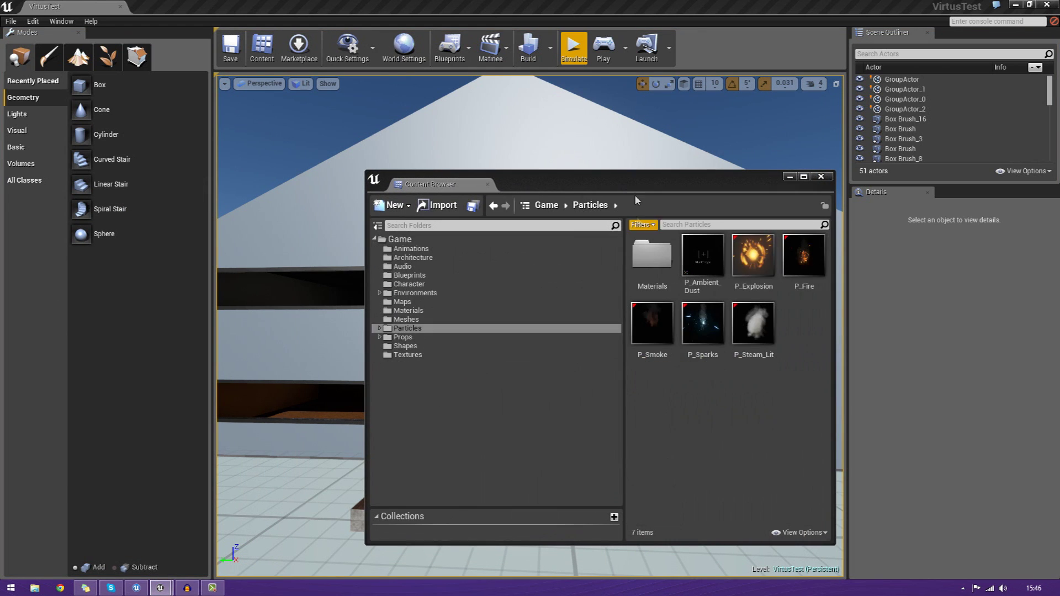
left_click_drag(653, 182, 593, 180)
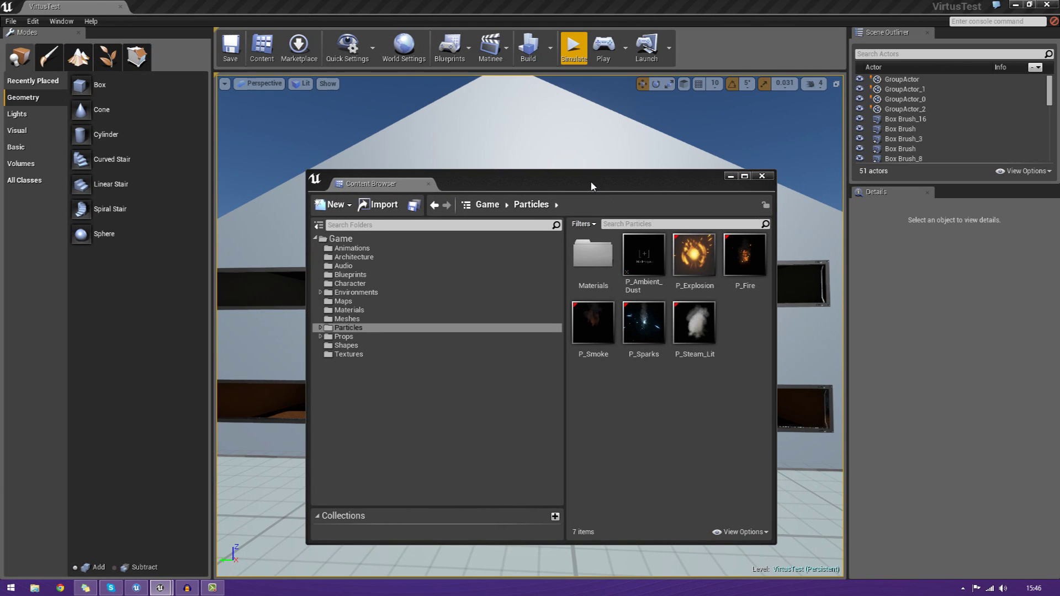
Step: Browse the Game folders: Animations, Architecture, Character, Maps, Shapes, Props, Meshes and Materials
left_click(352, 242)
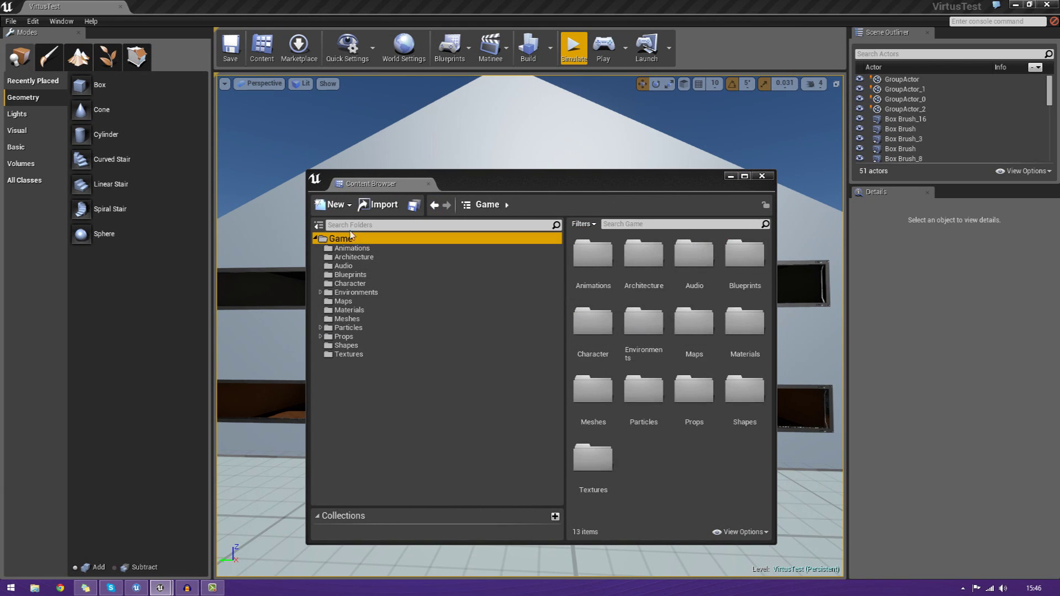
left_click(356, 249)
left_click(341, 239)
left_click(354, 257)
left_click(351, 284)
left_click(344, 302)
left_click(352, 346)
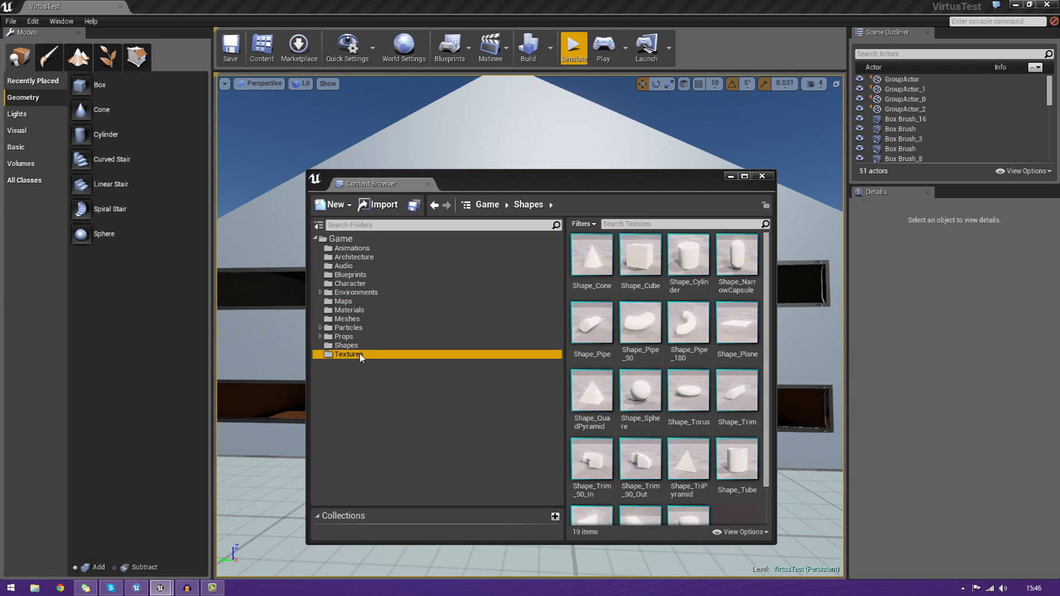
left_click(343, 336)
left_click(347, 319)
left_click(343, 309)
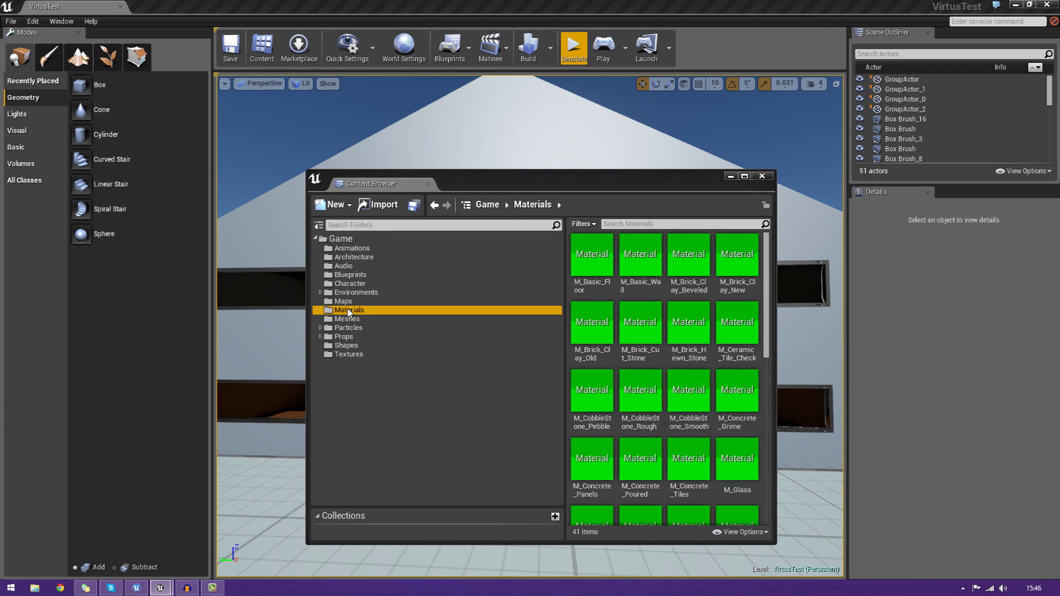
Step: Expand Particles and open its Materials subfolder, showing its ten materials
left_click(333, 336)
left_click(343, 328)
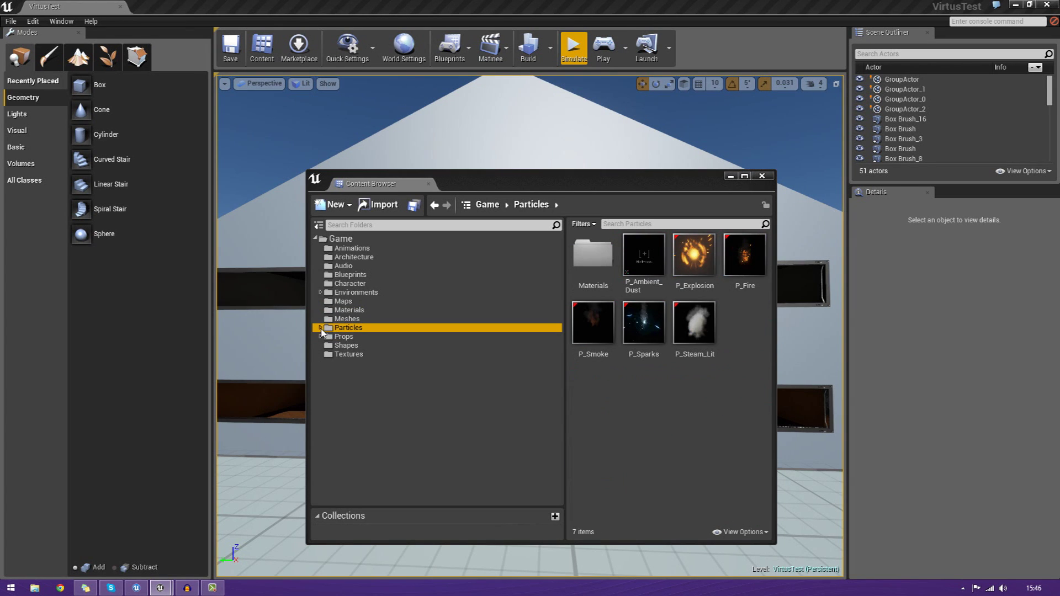
left_click(320, 327)
left_click(347, 337)
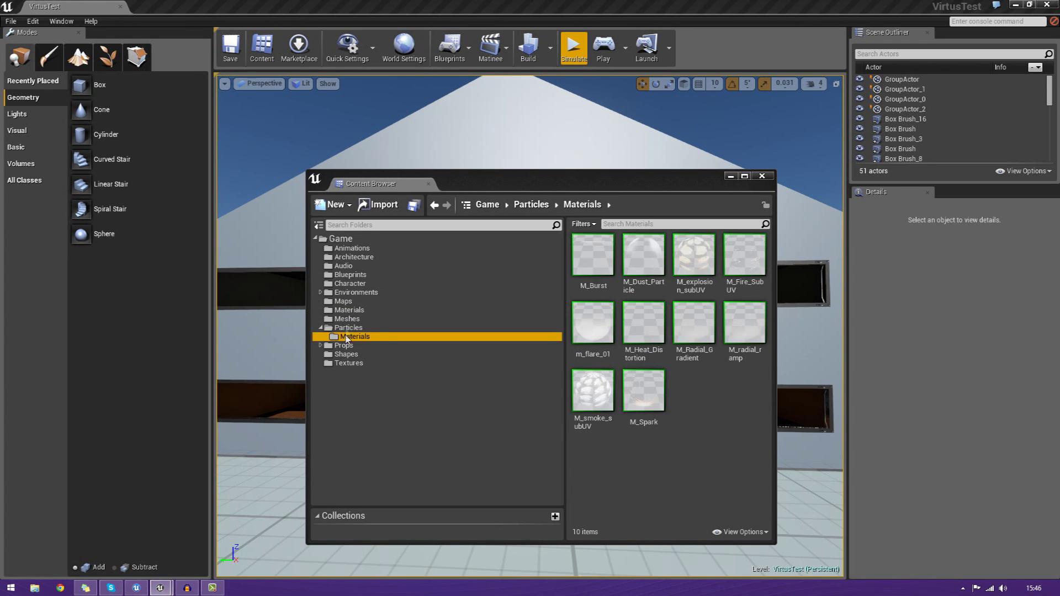
left_click(349, 328)
left_click(352, 337)
left_click(354, 327)
left_click(351, 338)
Step: Widen the Content Browser to five thumbnail columns while viewing the 41 top-level materials
mouse_move(783, 395)
left_mouse_down()
mouse_move(817, 395)
mouse_move(800, 395)
left_mouse_up()
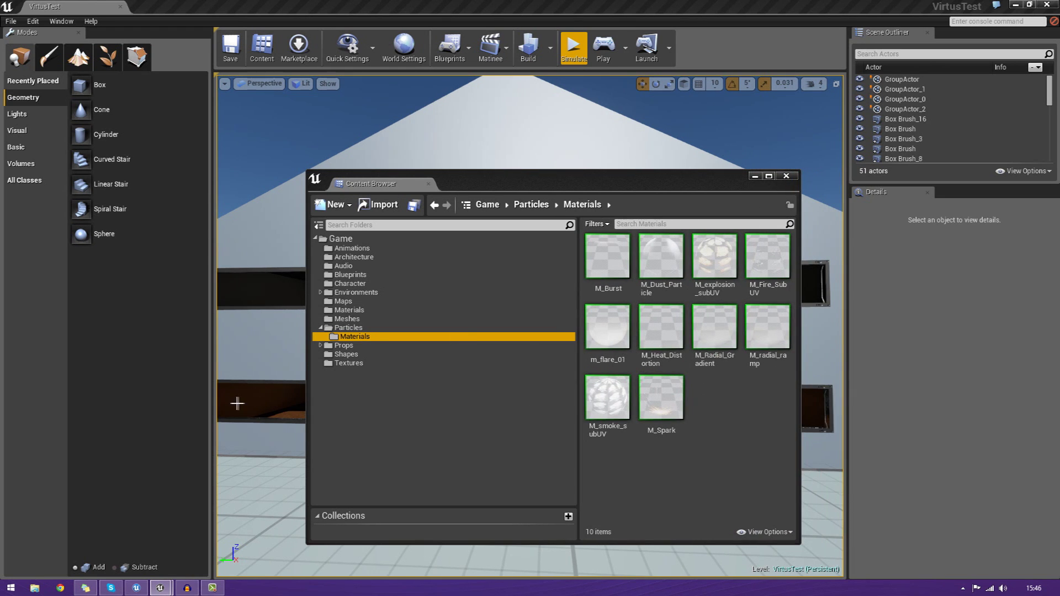
left_click(321, 328)
left_click(340, 311)
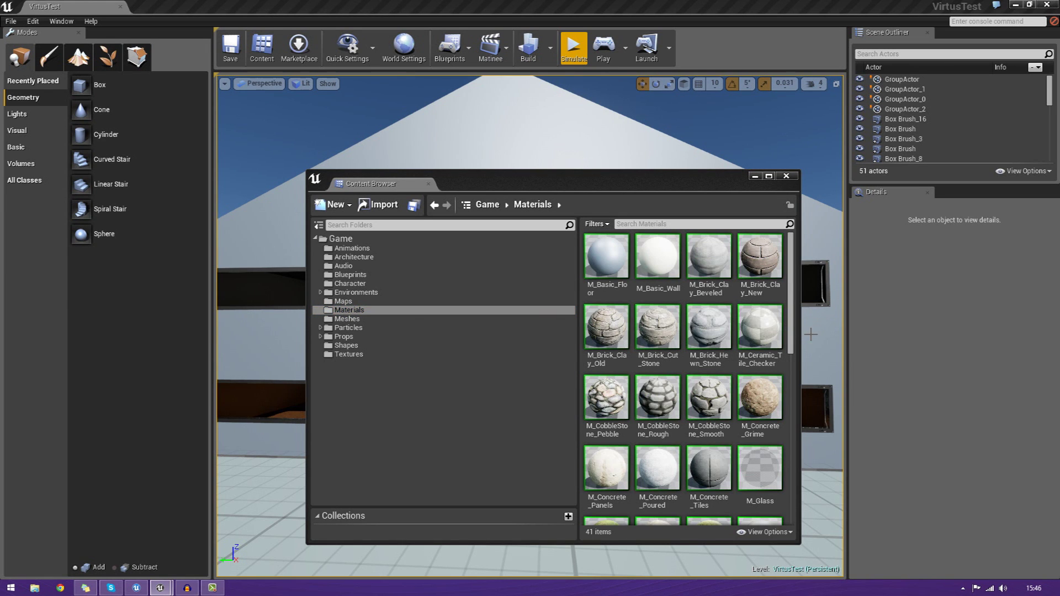
left_click_drag(805, 331, 883, 323)
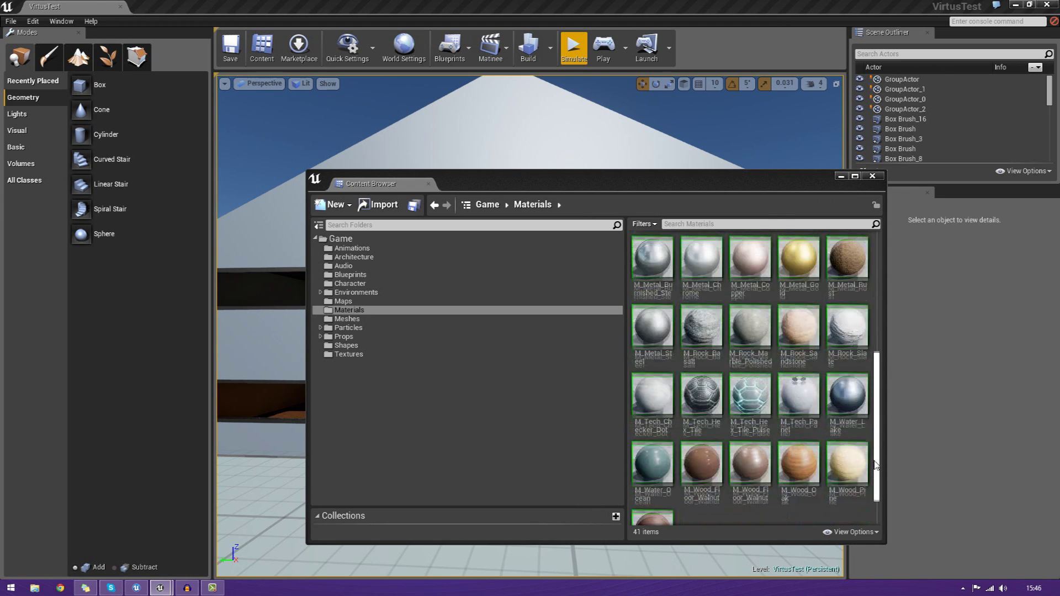
Step: Revisit Architecture, Blueprints (11 assets), Materials and Particles, returning to the Game root
left_click(353, 258)
left_click(353, 240)
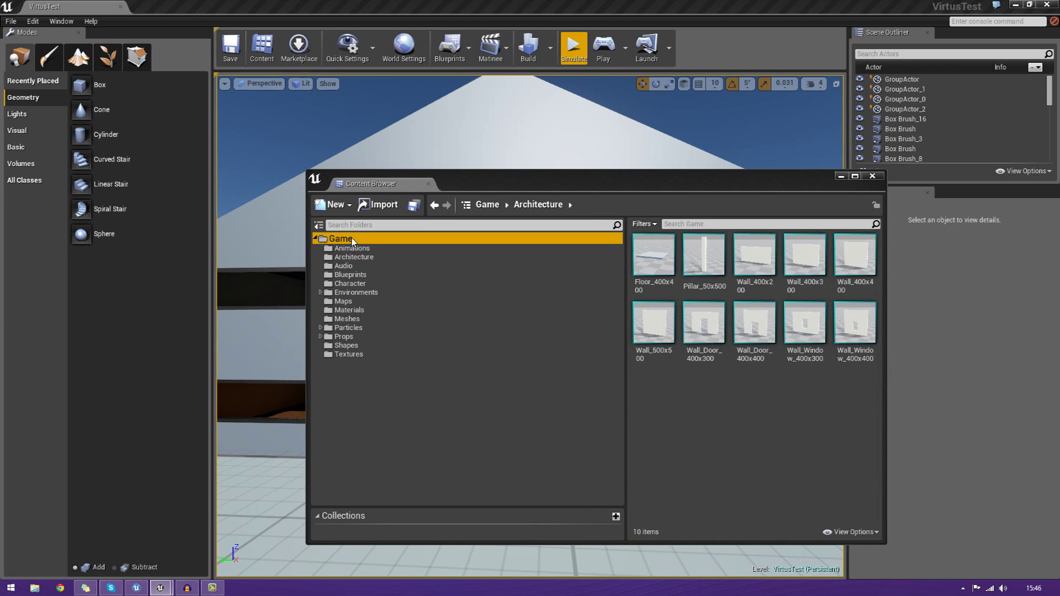
left_click(356, 275)
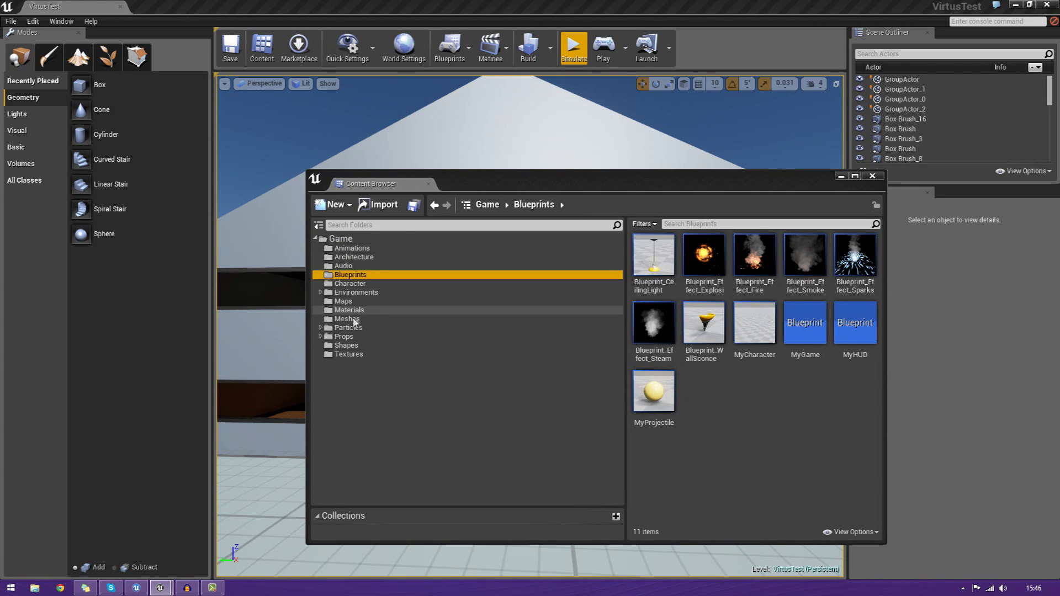
left_click(348, 310)
left_click(337, 328)
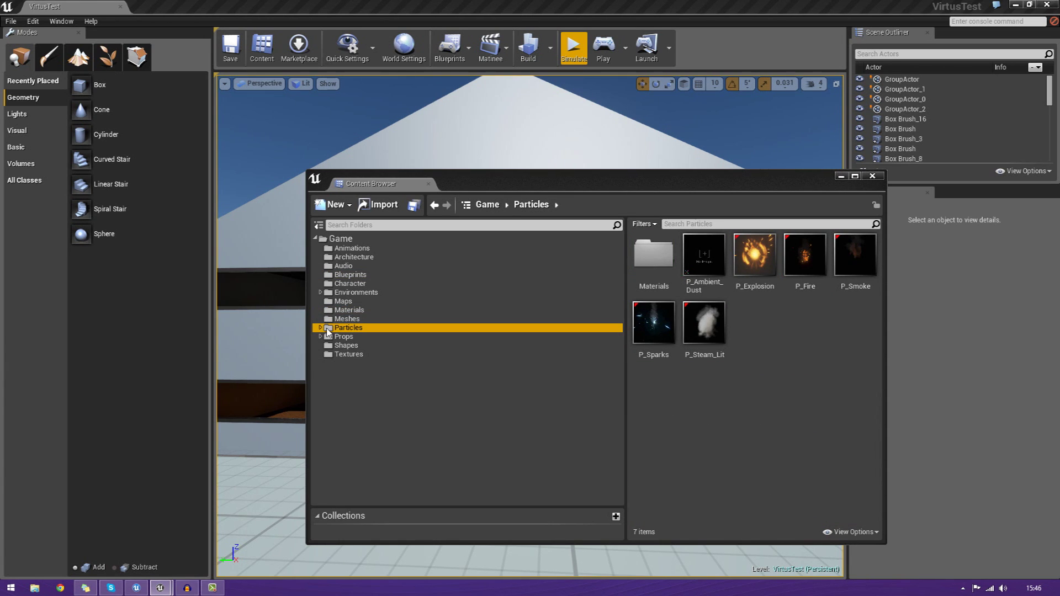
left_click(323, 241)
Step: Collapse and re-expand the Game tree, browse Animations and Particles Materials, then show all 2,194 assets
left_click(315, 241)
left_click(315, 241)
left_click(334, 248)
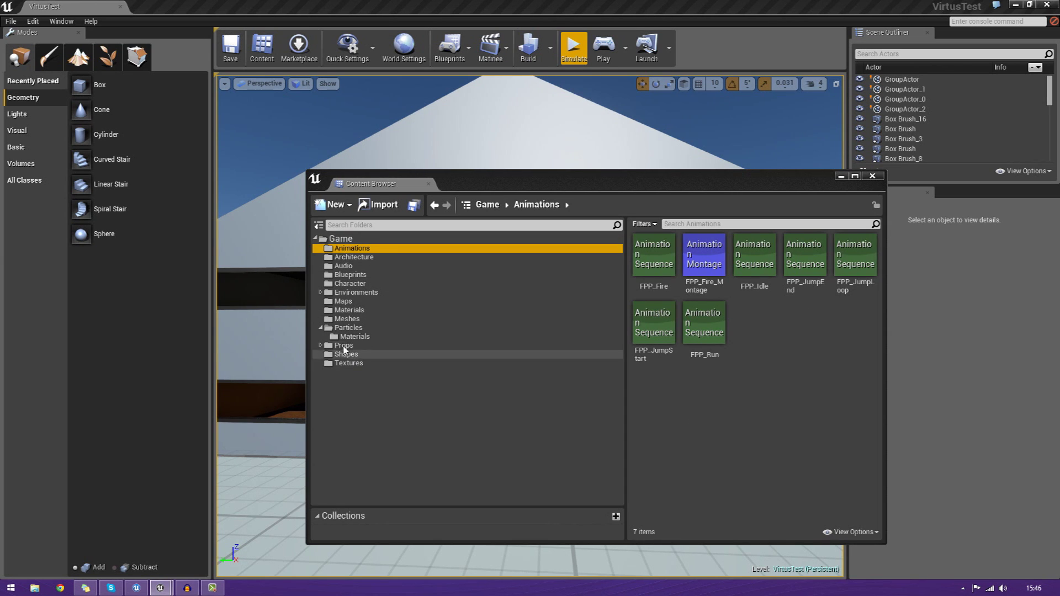
left_click(345, 328)
left_click(365, 337)
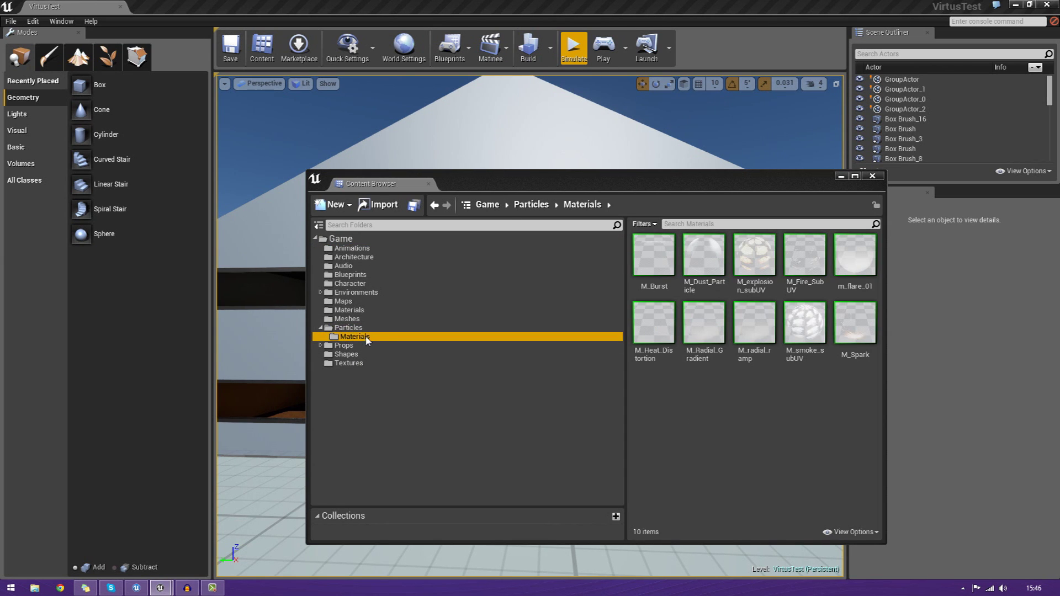
left_click(364, 342, "ctrl")
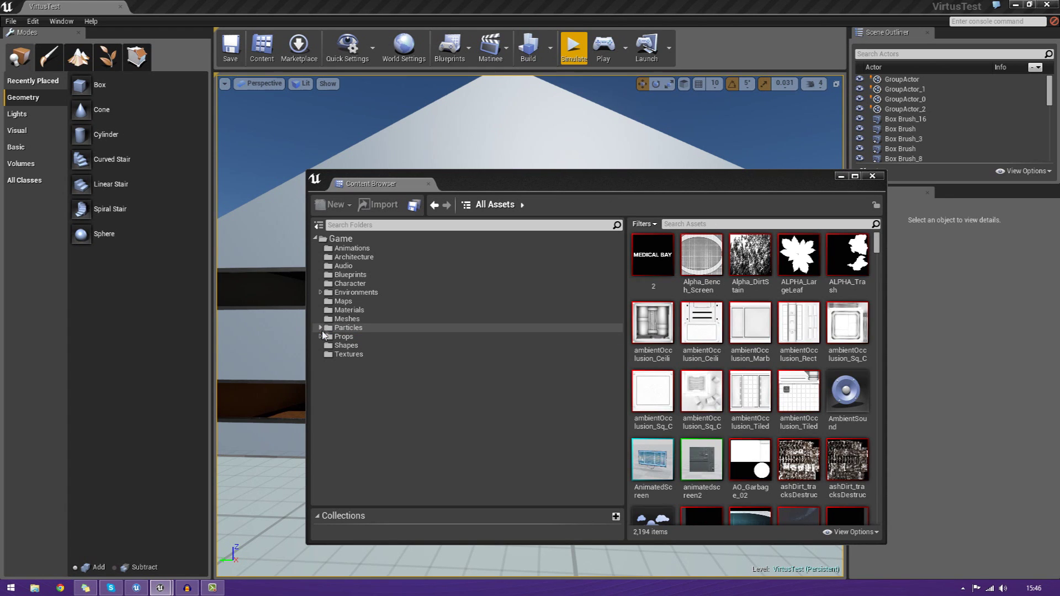
left_click(343, 266)
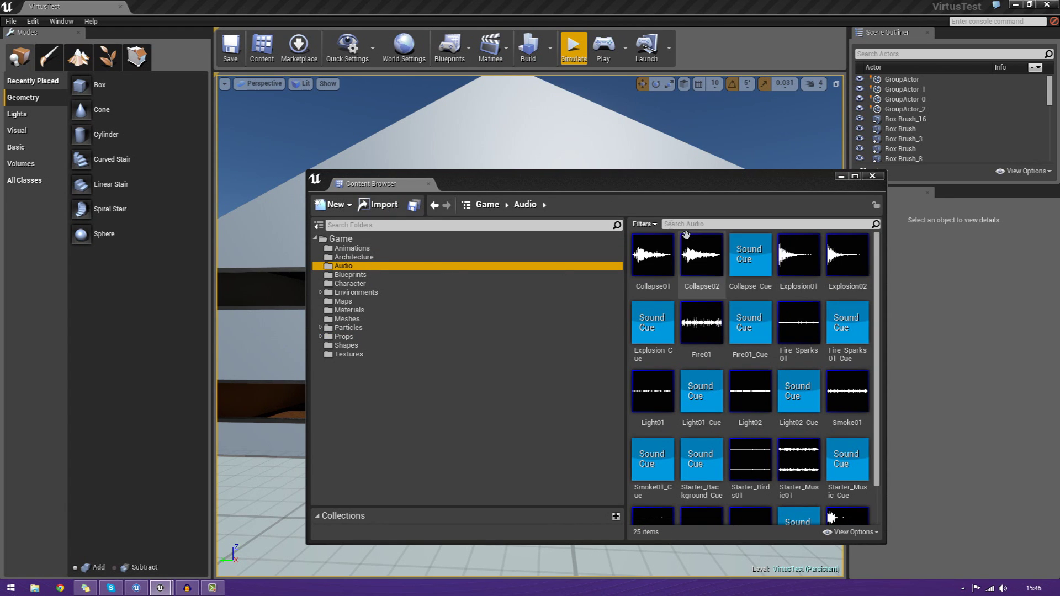
left_click(453, 301)
left_click(442, 310)
key("Up")
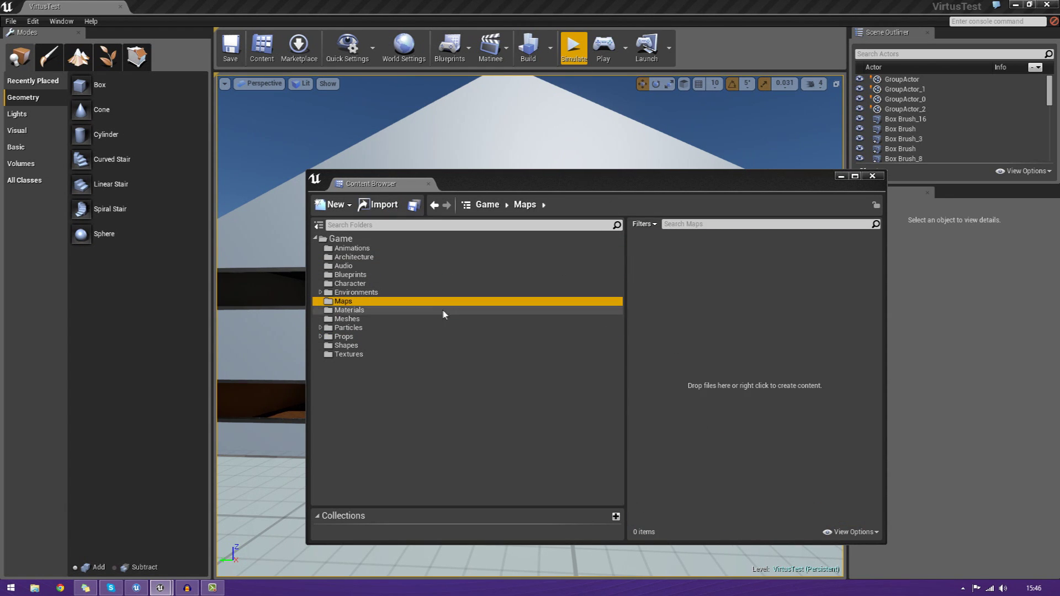
key("Down")
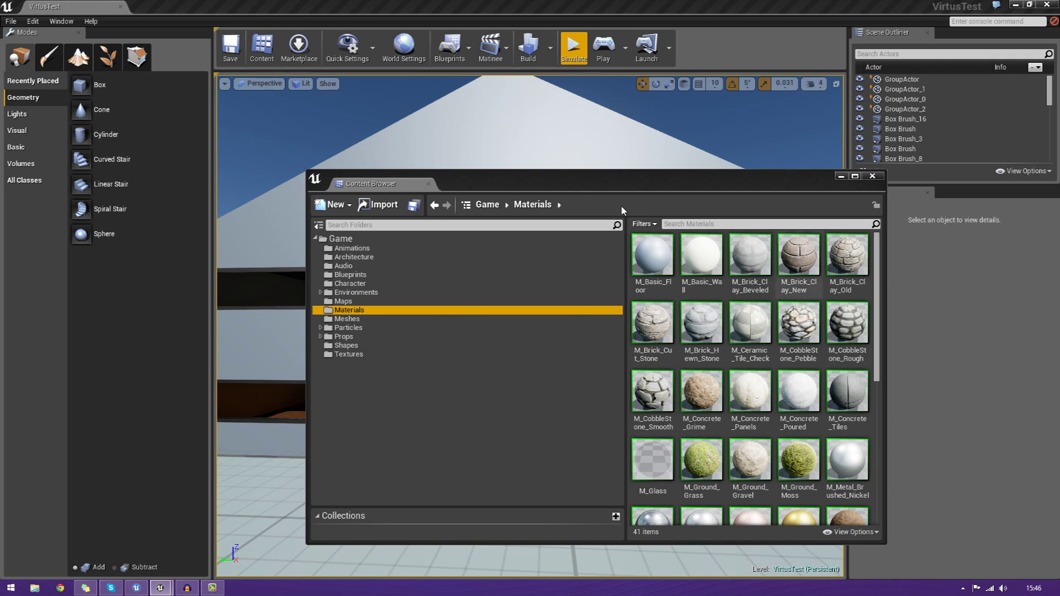
left_click_drag(620, 179, 588, 130)
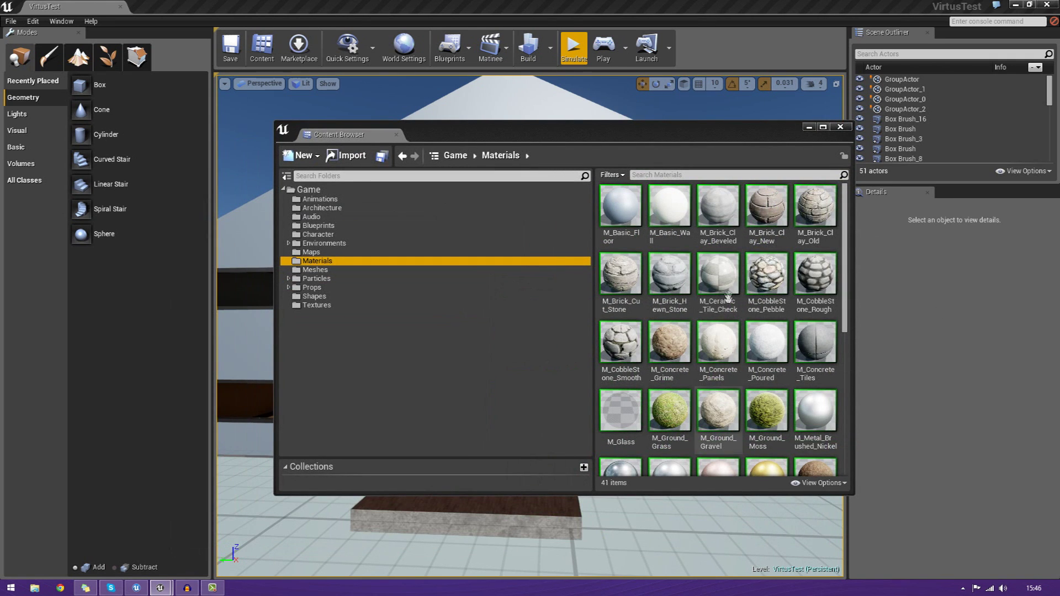
scroll(824, 354, "down", 10)
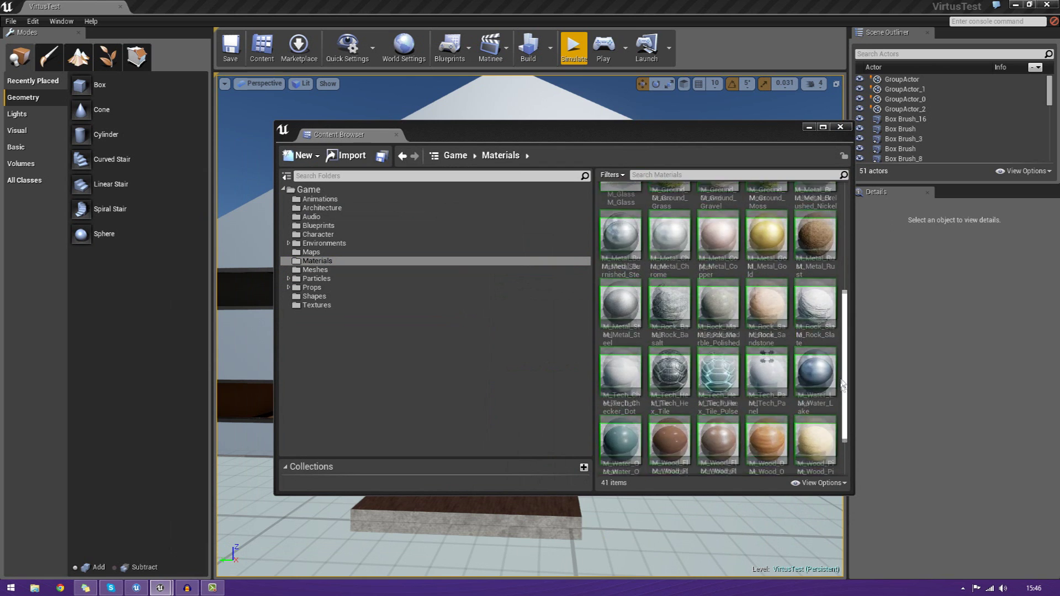
left_click_drag(845, 431, 845, 230)
Step: Open the M_CobbleStone_Smooth material to view its node graph, then close it
left_click(620, 358)
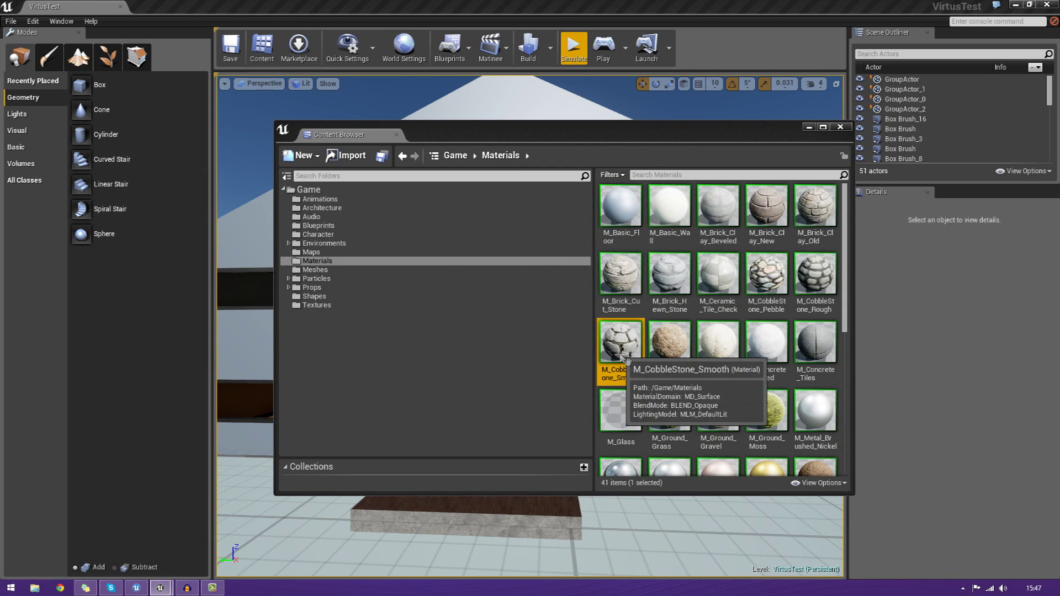
double_click(621, 348)
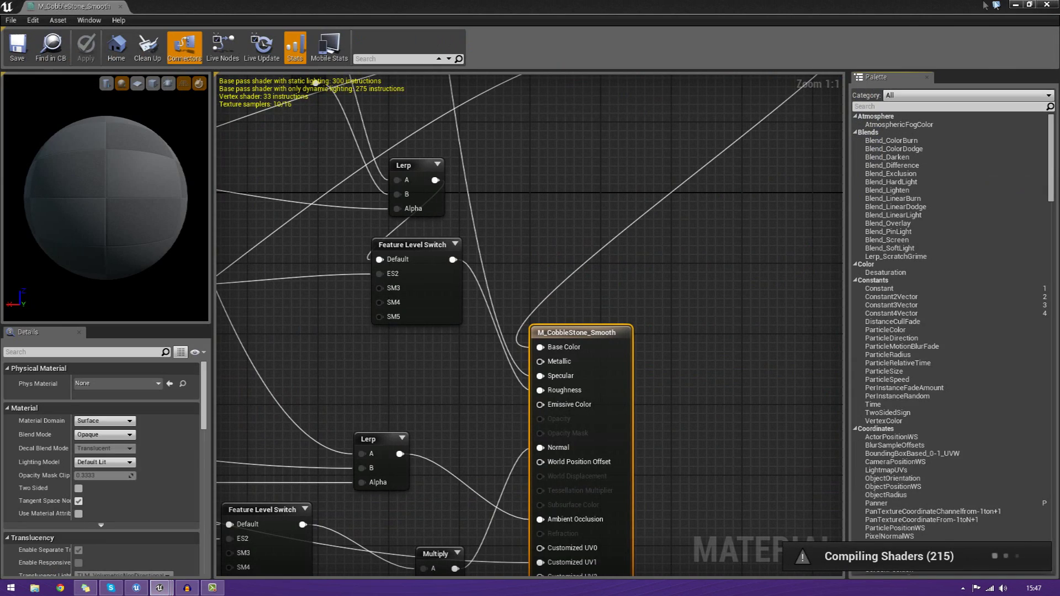
left_click(1047, 5)
Step: Preview the P_Explosion particle system from Particles, then close the particle editor
left_click(343, 279)
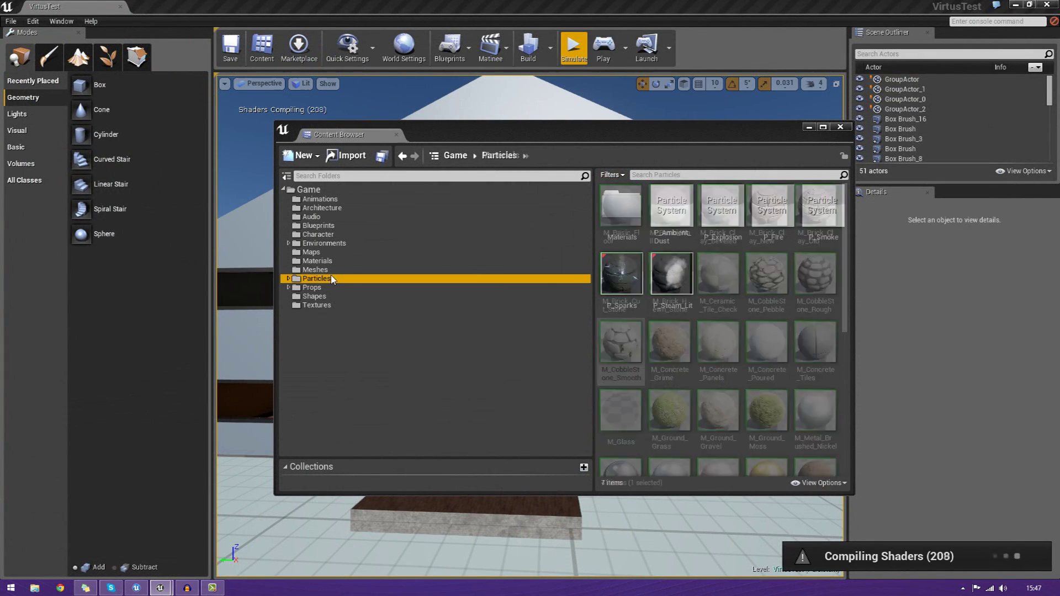
left_click(722, 214)
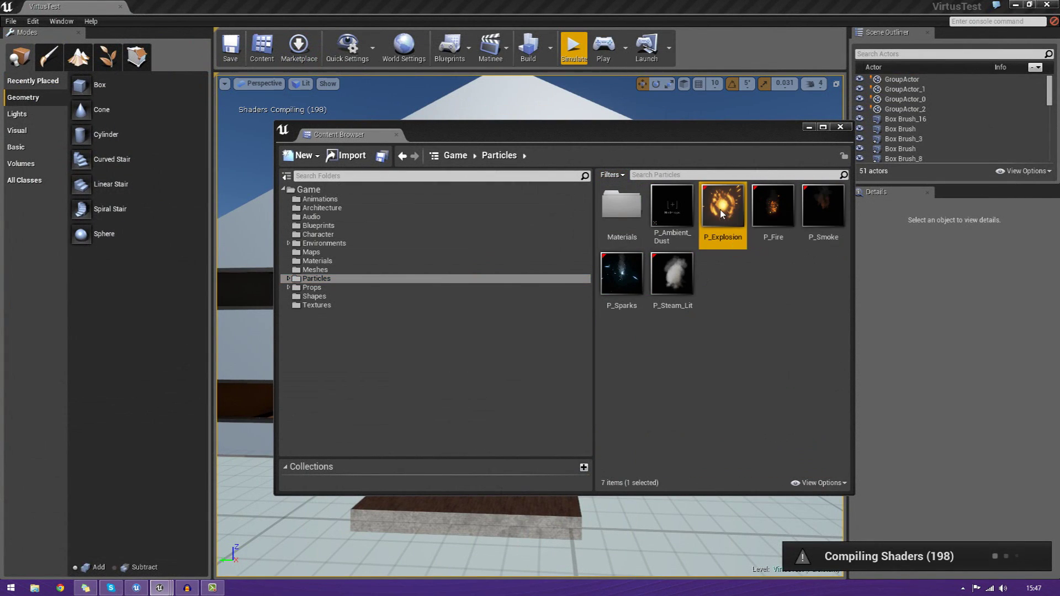
double_click(725, 210)
left_click(1047, 4)
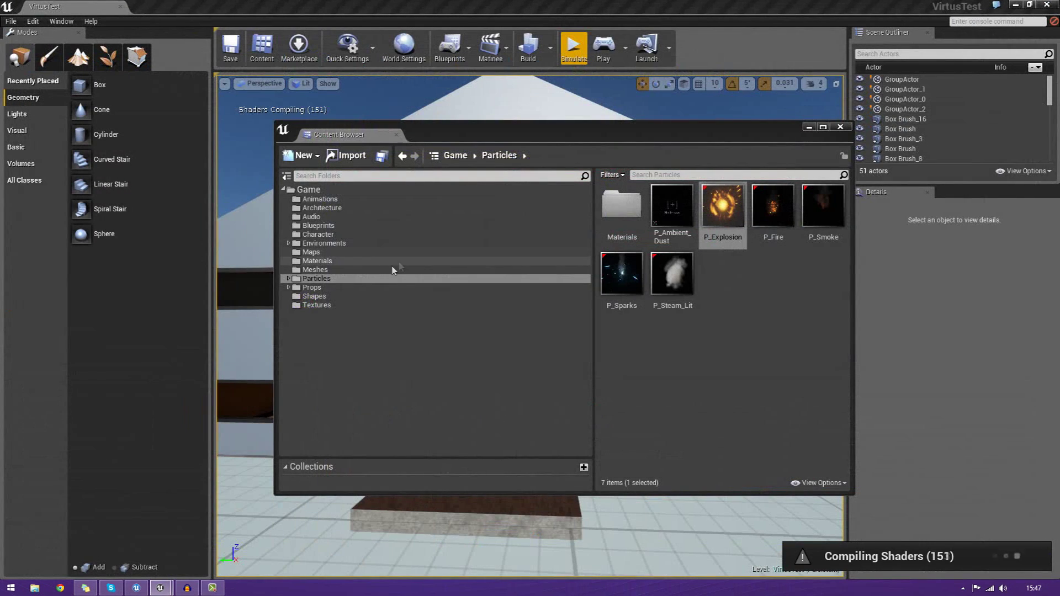
Step: Browse Environments and Character, move the browser right, and bring up SM_Projectile's actions menu
left_click(338, 243)
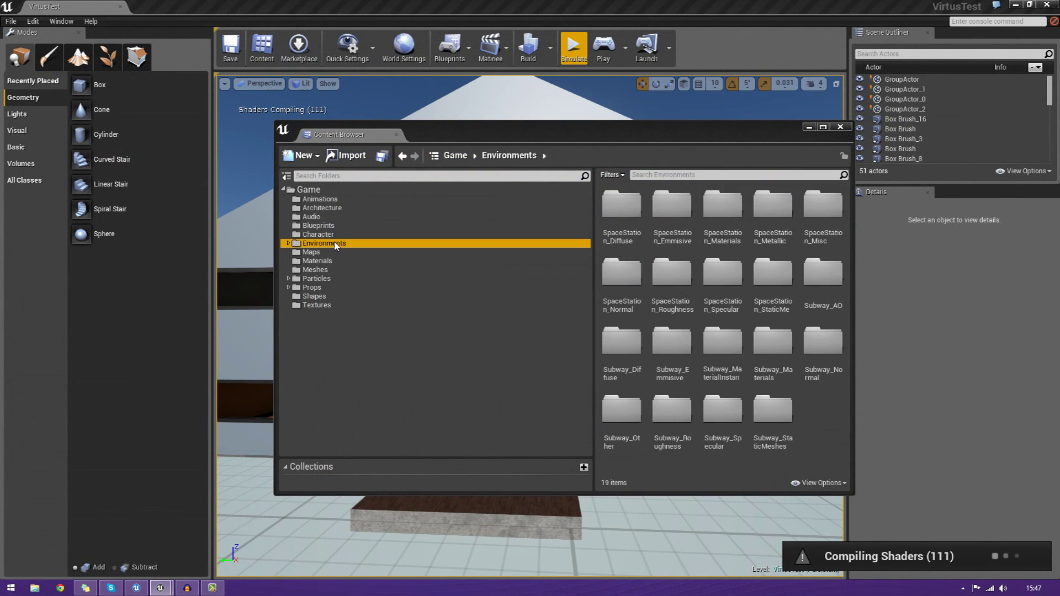
left_click(332, 235)
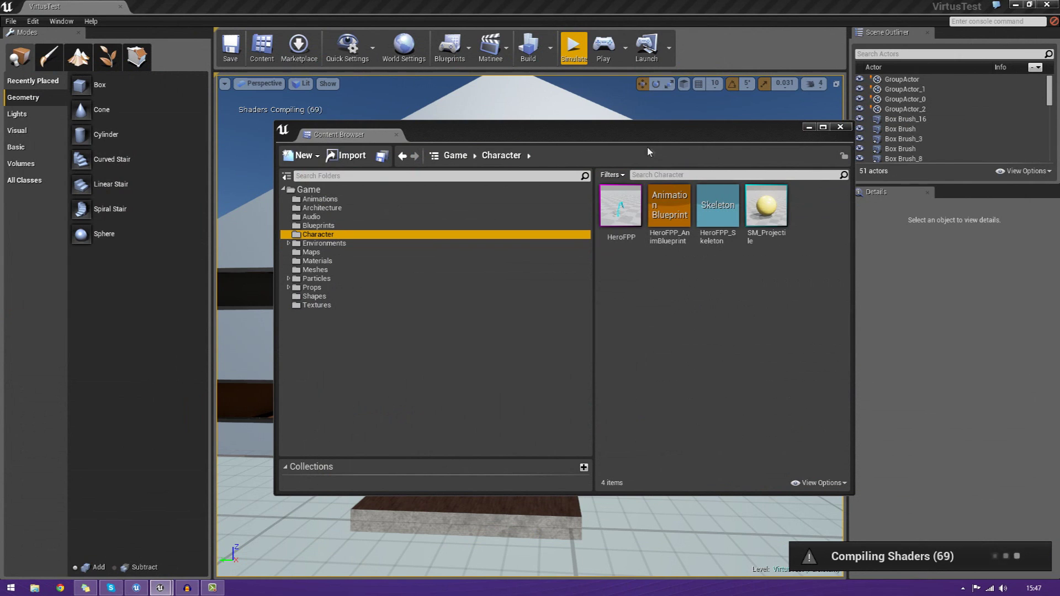
left_click_drag(617, 143, 853, 146)
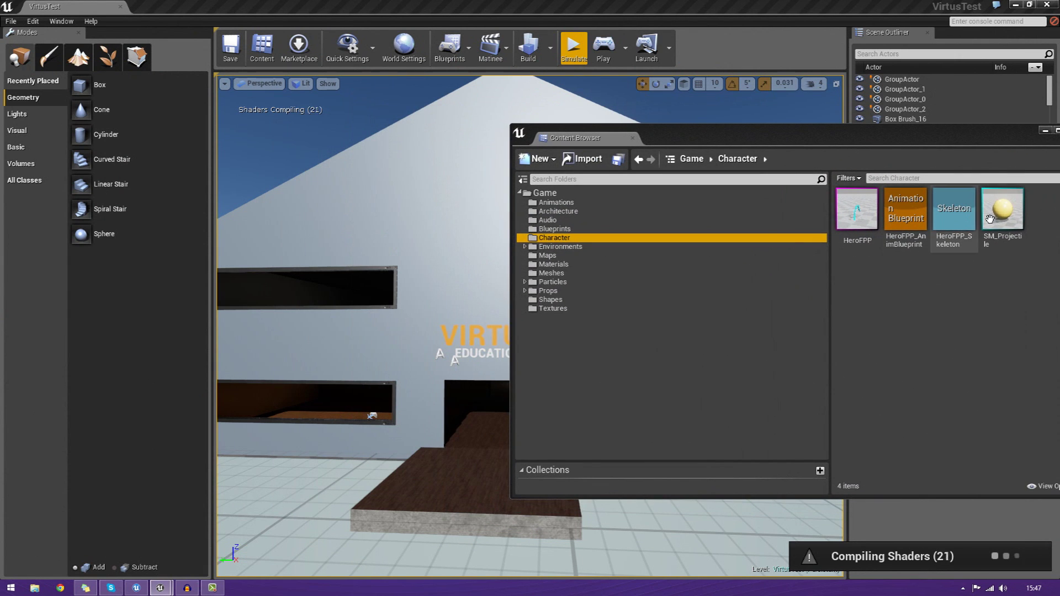
left_click(991, 220)
right_click(991, 219)
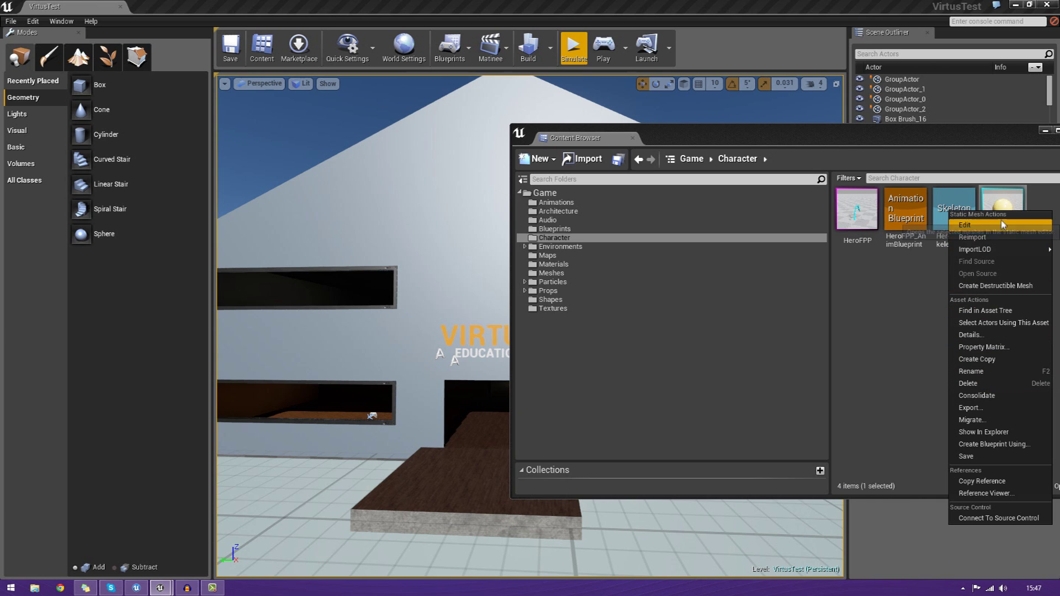
Step: Dismiss the SM_Projectile actions menu without choosing anything
key("Escape")
Step: Browse Maps, Architecture and Materials, ending in the Meshes folder
left_click(565, 256)
left_click(565, 272)
left_click(588, 212)
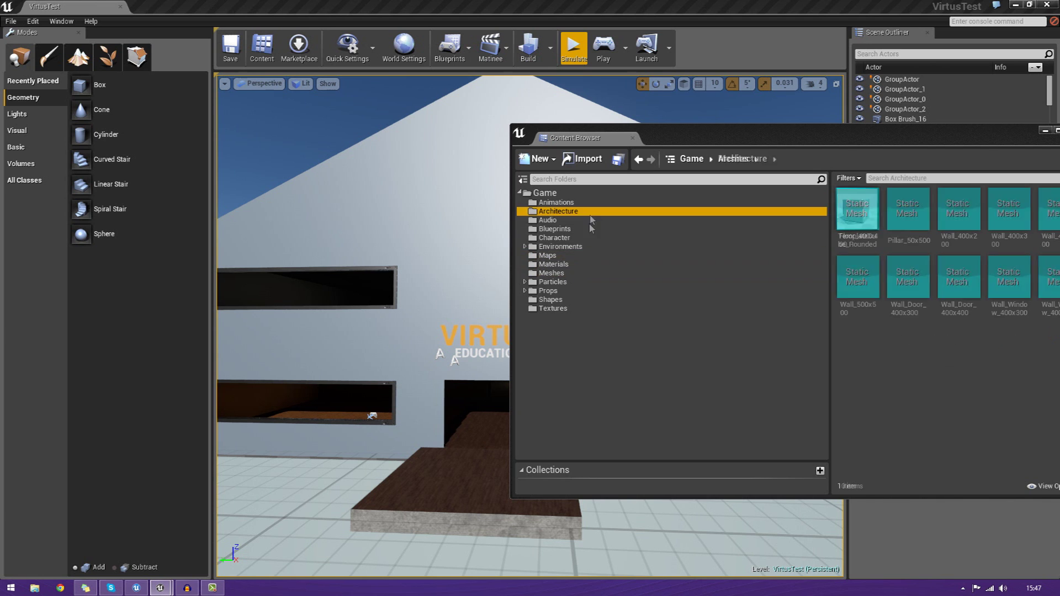
left_click(580, 264)
left_click(577, 273)
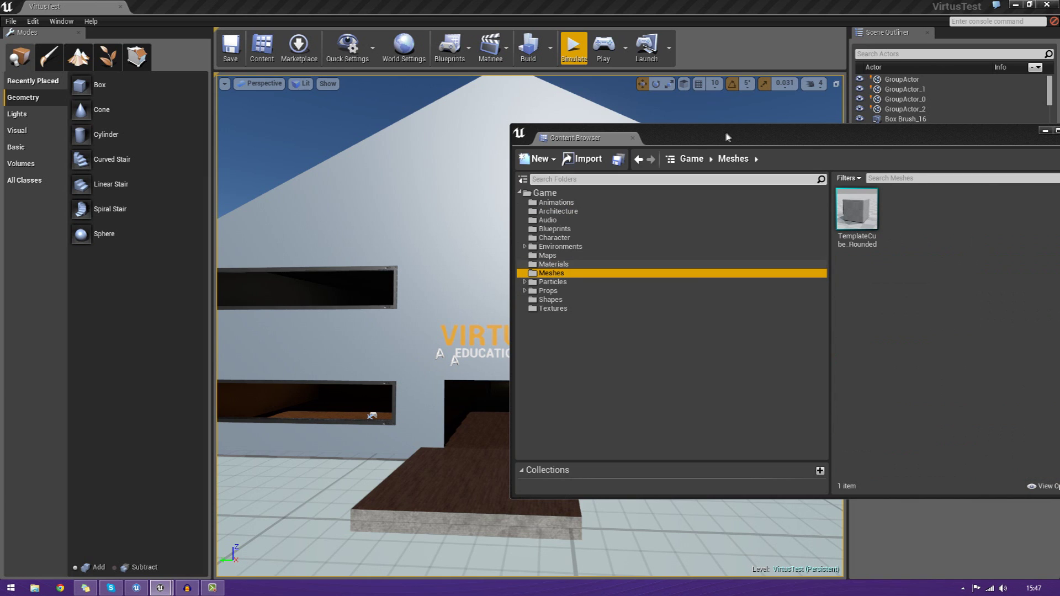
Step: Copy TemplateCube_Rounded's reference and drop the mesh onto the wooden platform
left_click(859, 227)
right_click(854, 221)
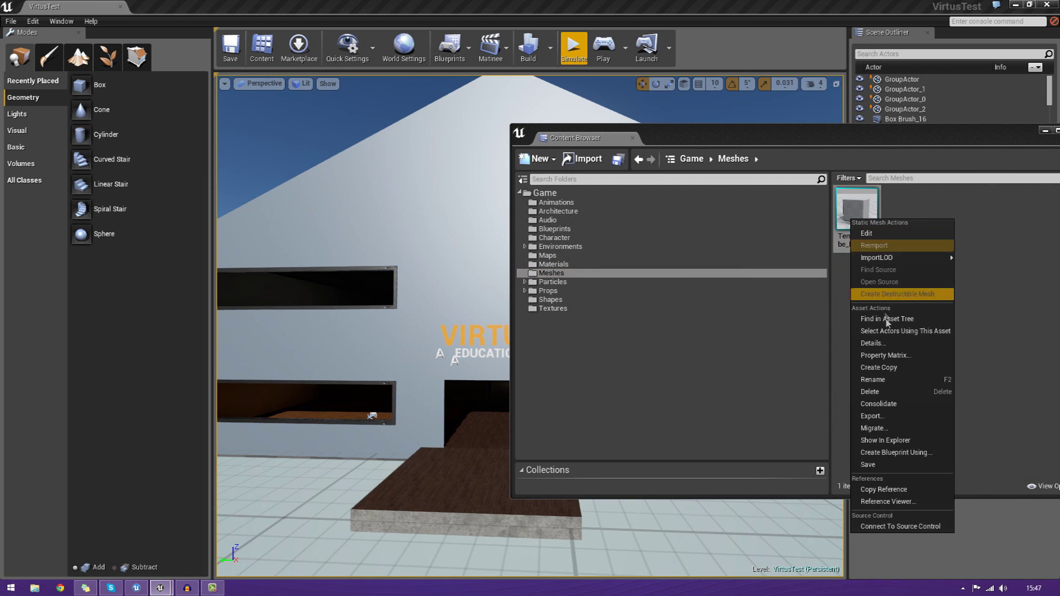
left_click(875, 489)
left_click_drag(858, 213, 429, 487)
Step: Apply M_Brick_Hewn_Stone to the new box, frame it with F, then delete it
left_click(563, 274)
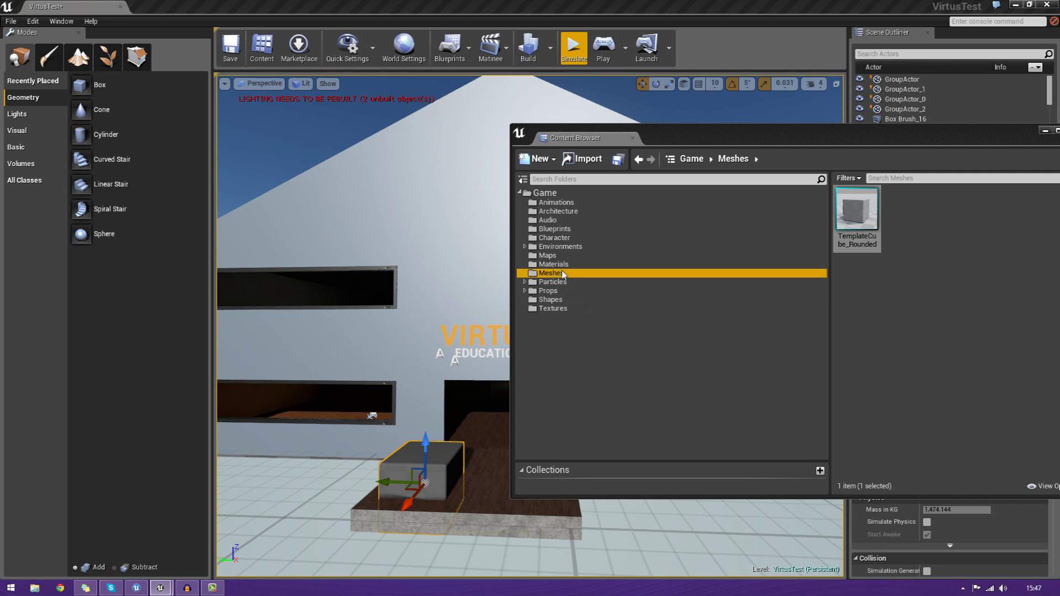
left_click(554, 265)
left_click_drag(906, 276, 422, 480)
key("f")
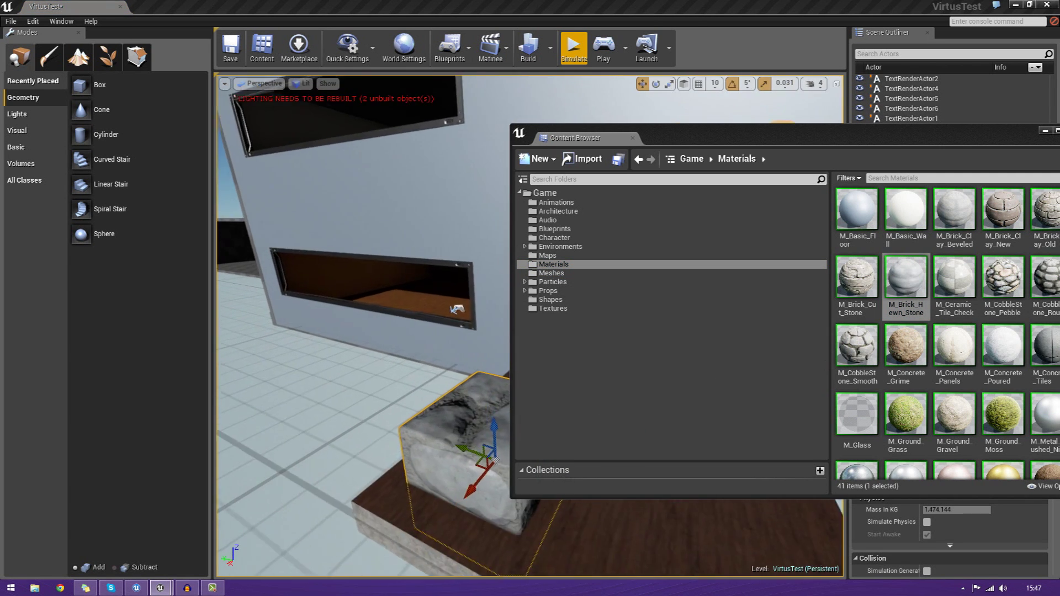
right_click_drag(459, 309, 386, 309)
key("Delete")
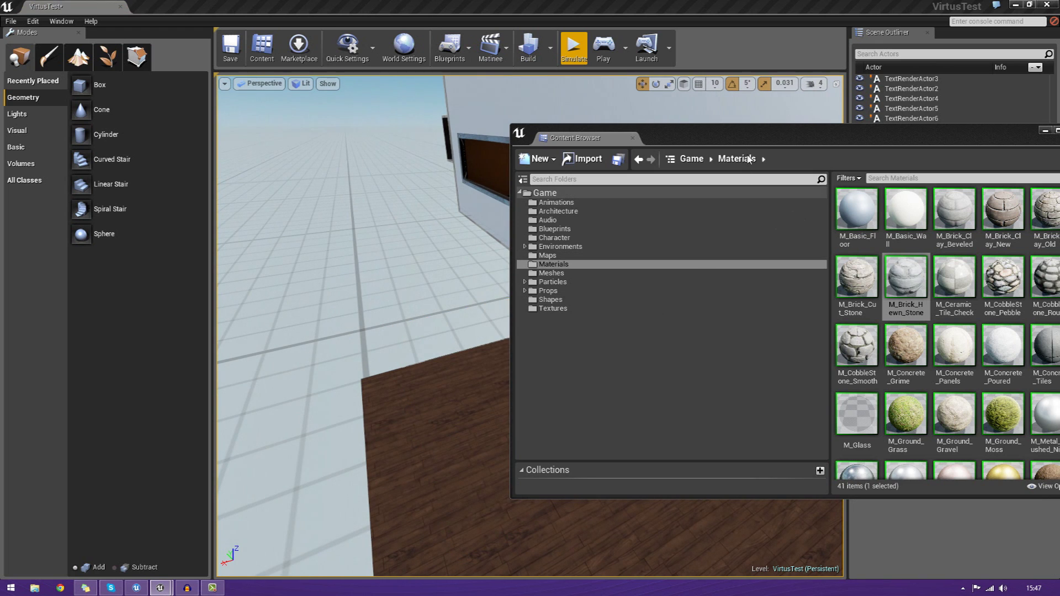
Step: Move the asset browser fully on screen, make it taller, and shift it down-left
left_click_drag(750, 137, 631, 140)
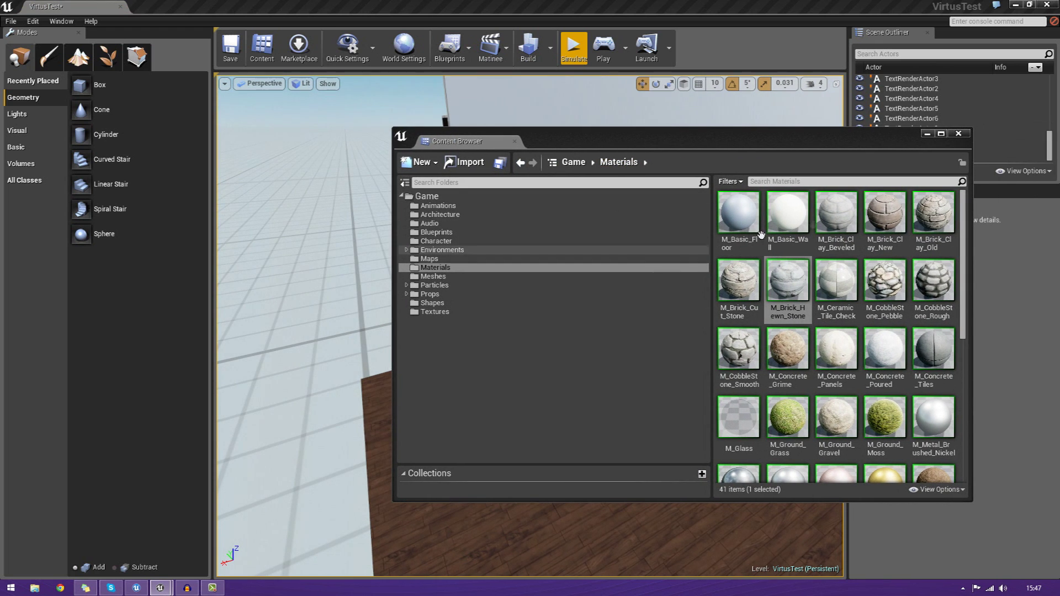
left_click_drag(822, 128, 840, 160)
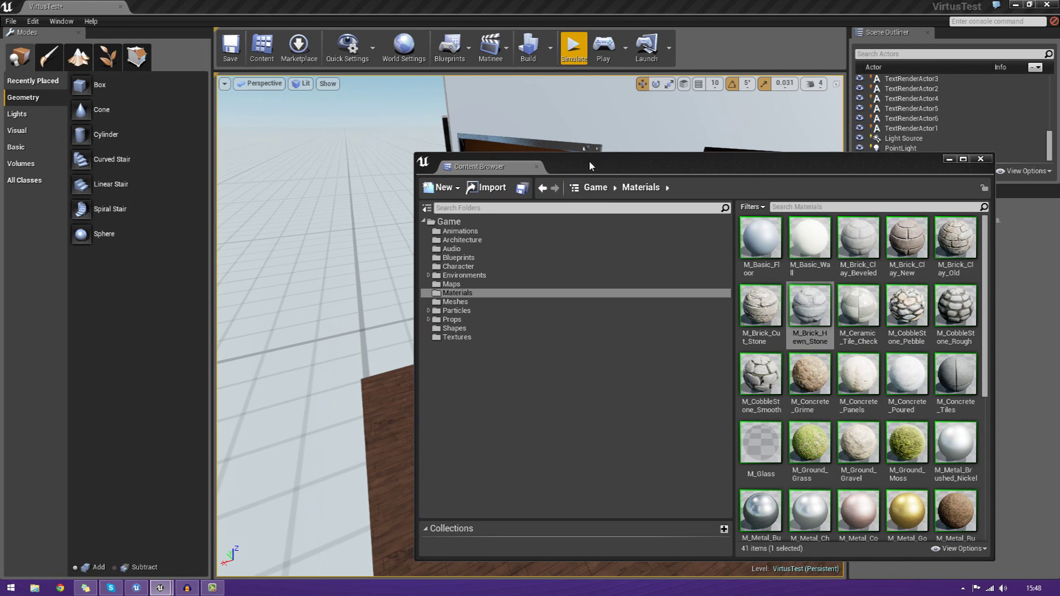
left_click_drag(589, 160, 546, 171)
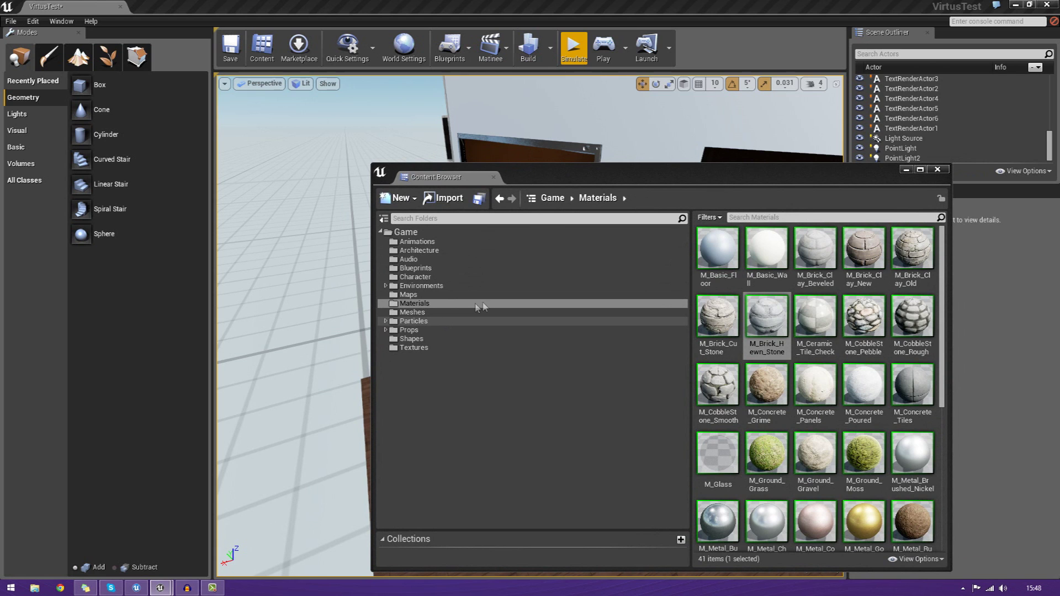
Step: Select the Materials folder, scroll to M_Wood_Walnut, and bring up the New asset-type list
left_click(440, 330)
left_click(439, 314)
left_click(431, 303)
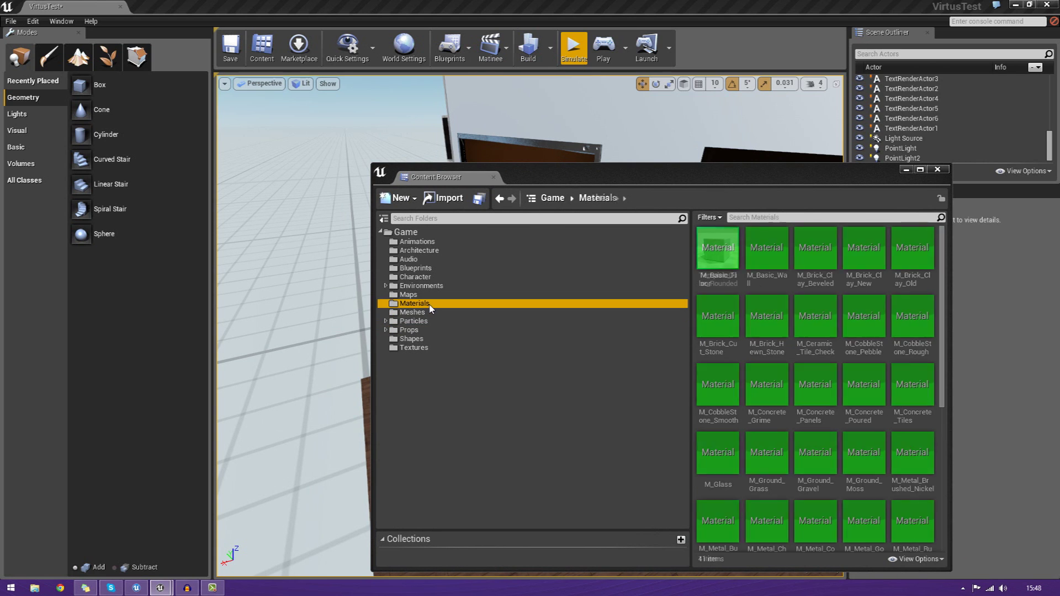
left_click_drag(947, 348, 948, 491)
left_click(400, 199)
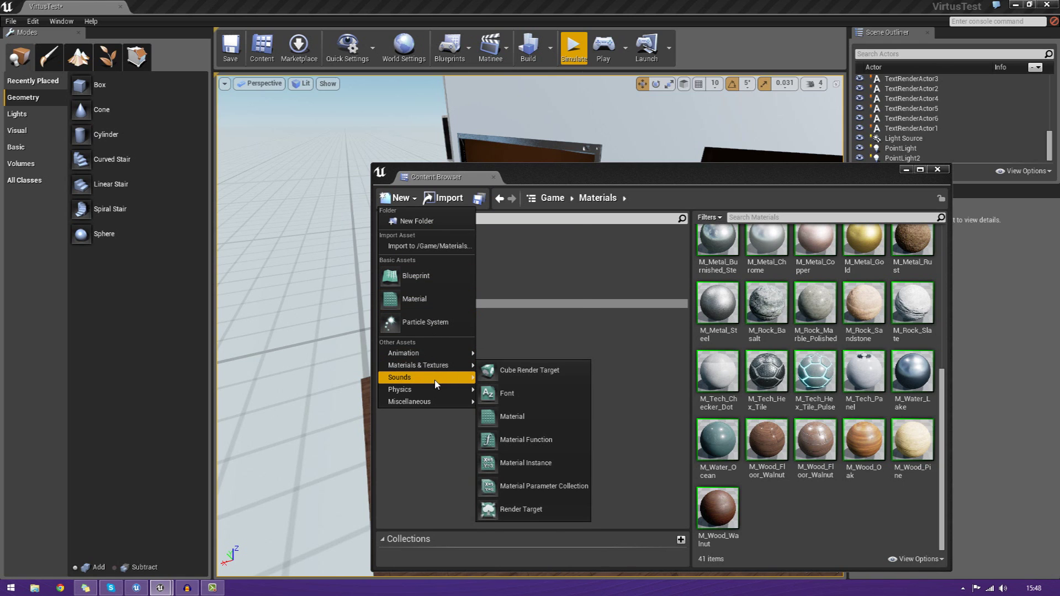
mouse_move(436, 384)
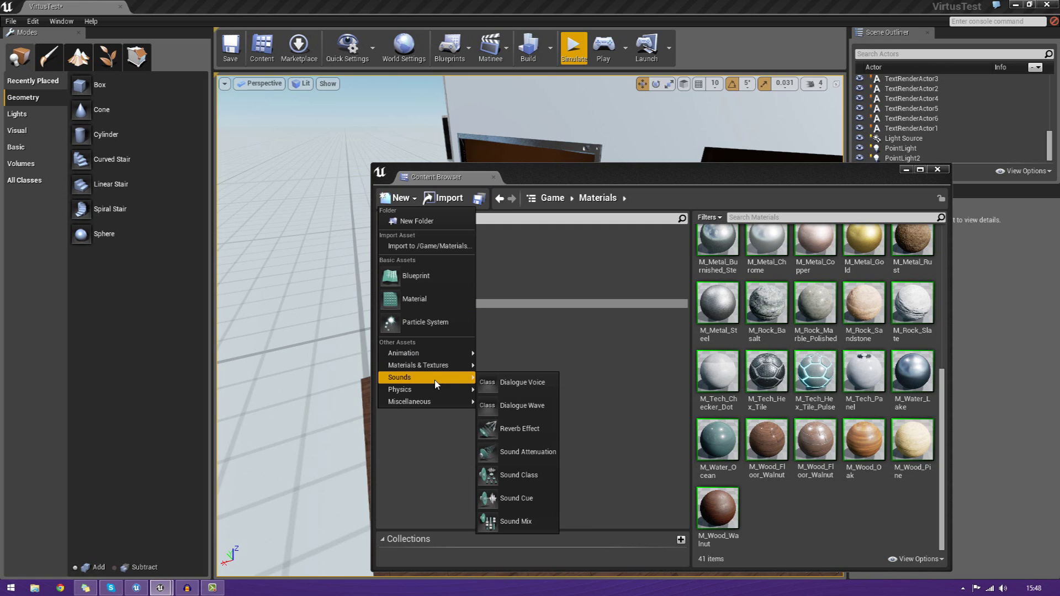
mouse_move(451, 403)
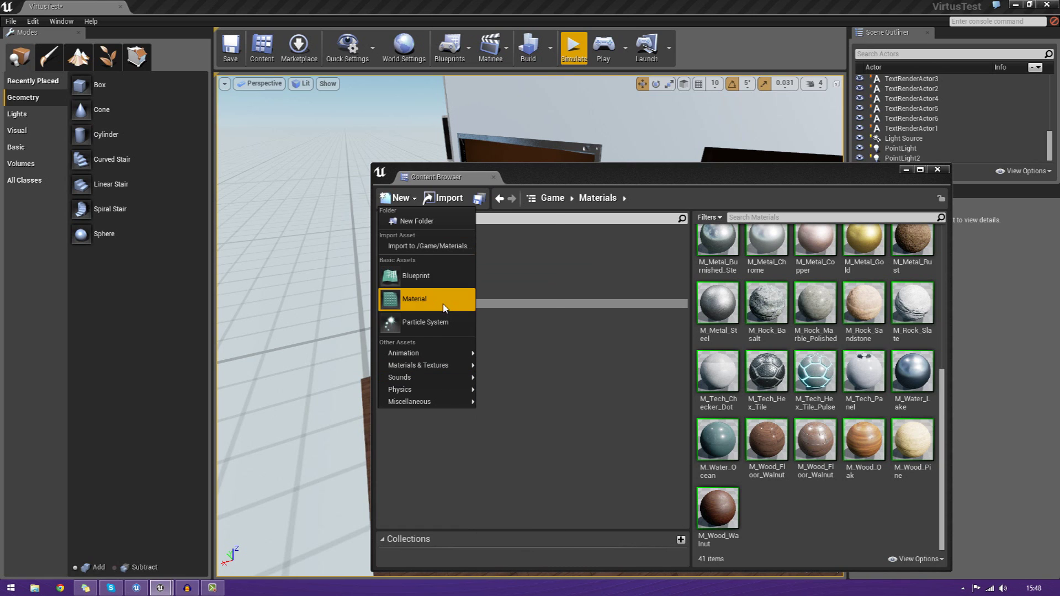
Step: Create a material named Test, open and close its editor, then delete it
left_click(414, 299)
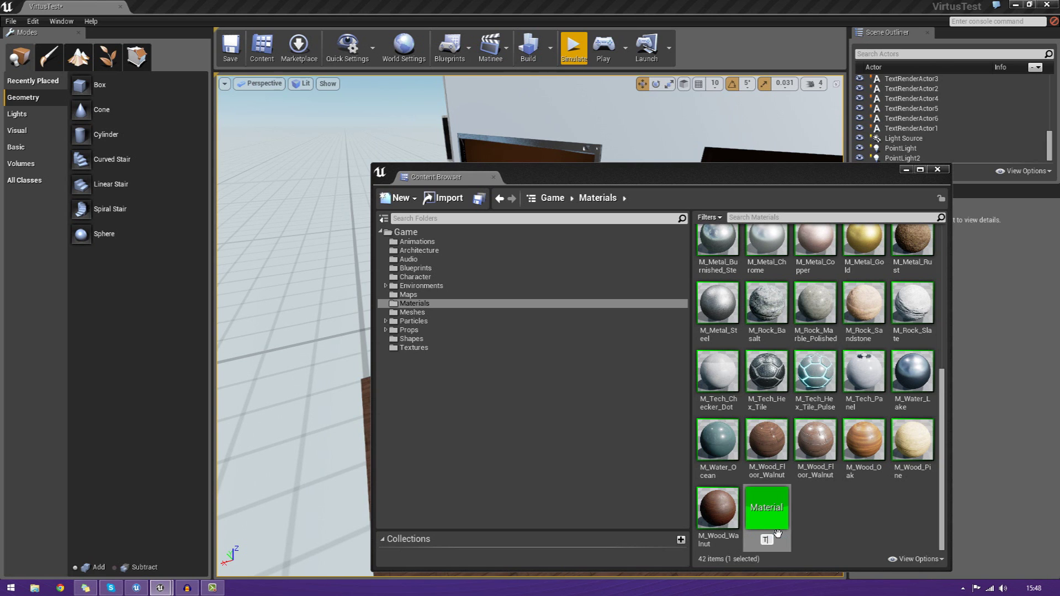
key("Return")
double_click(769, 486)
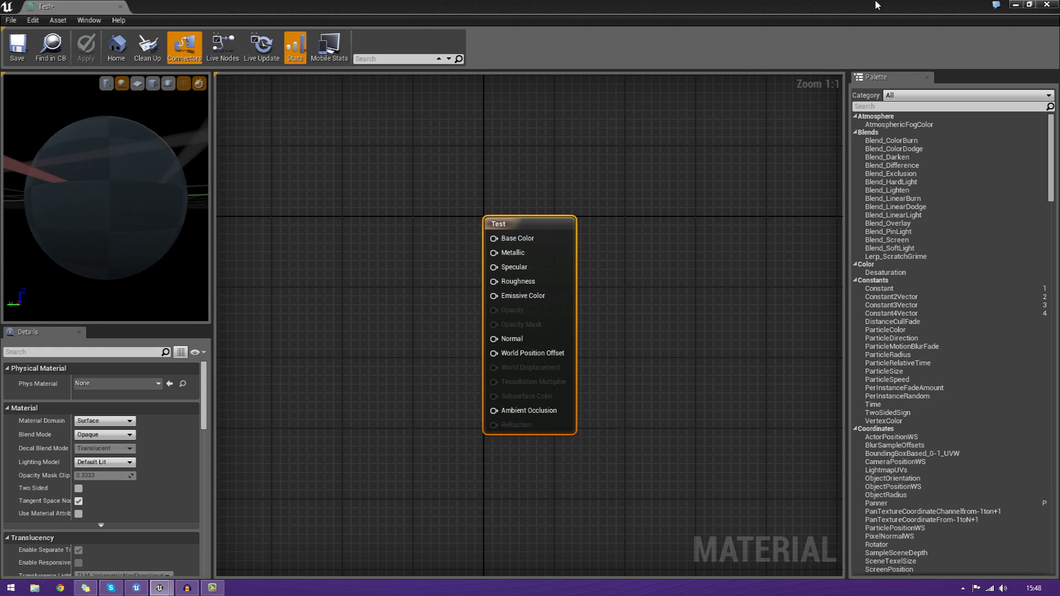
left_click(1043, 4)
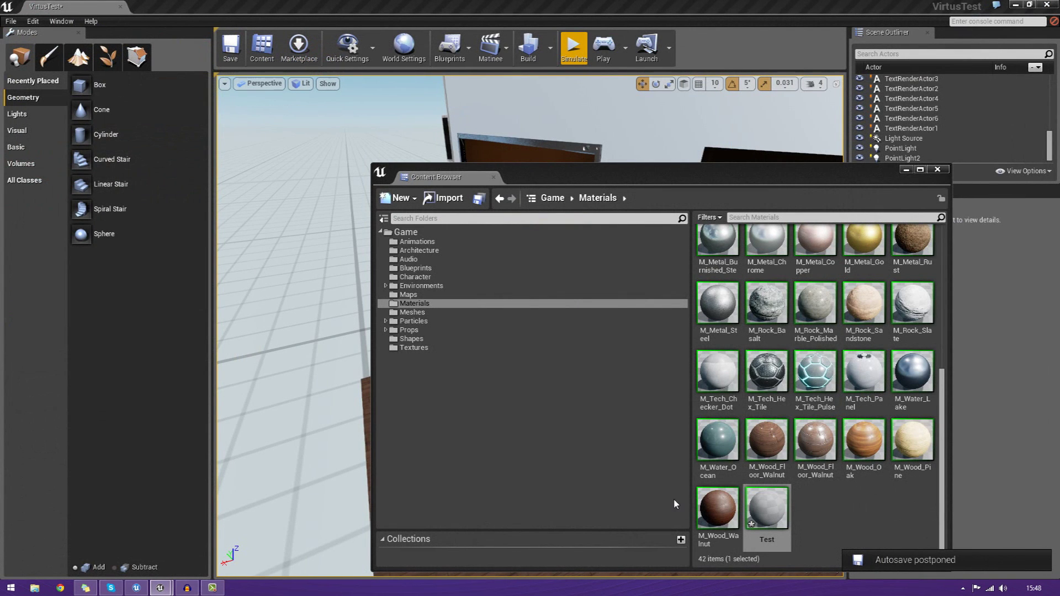
left_click(762, 544)
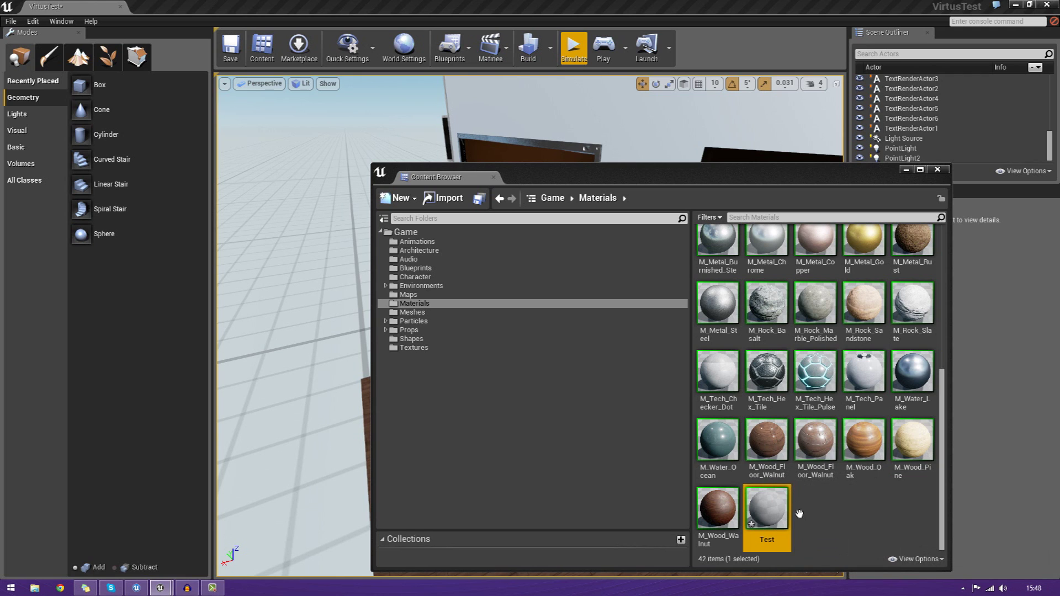
key("Delete")
right_click(785, 520)
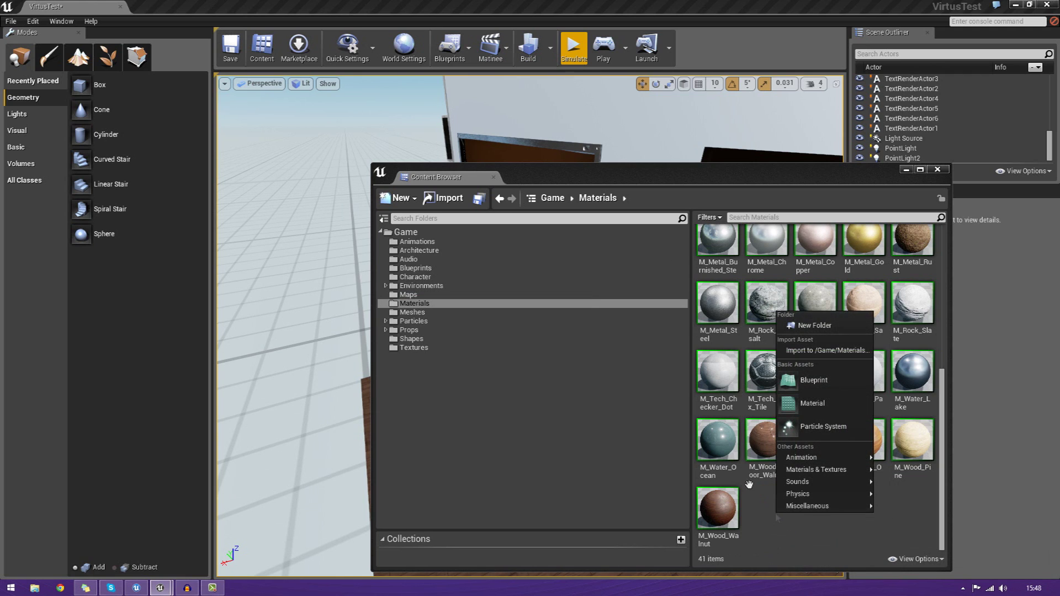
left_click(396, 202)
left_click(411, 276)
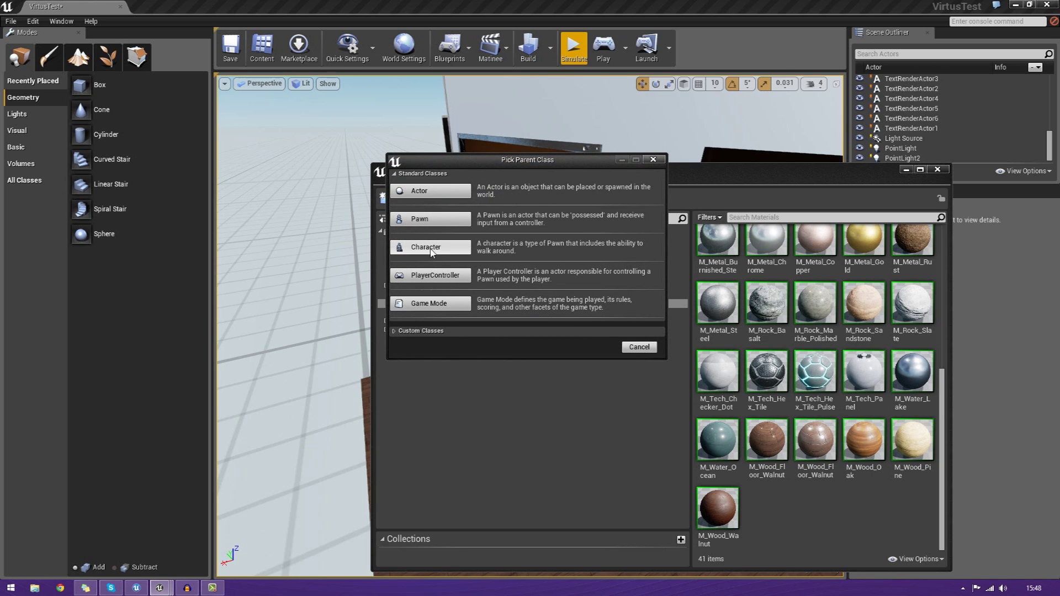
left_click(431, 194)
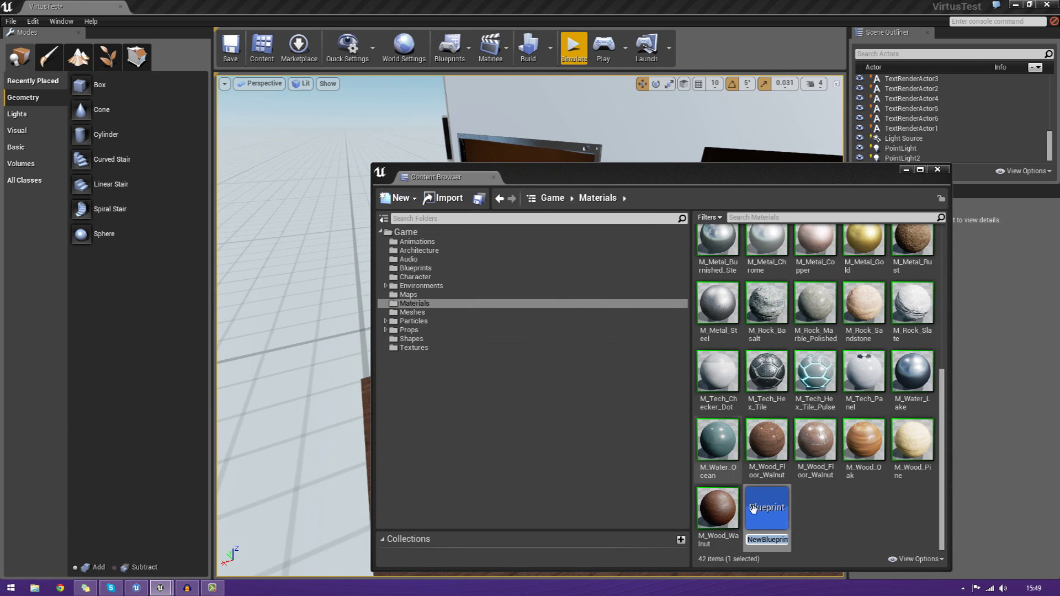
double_click(778, 528)
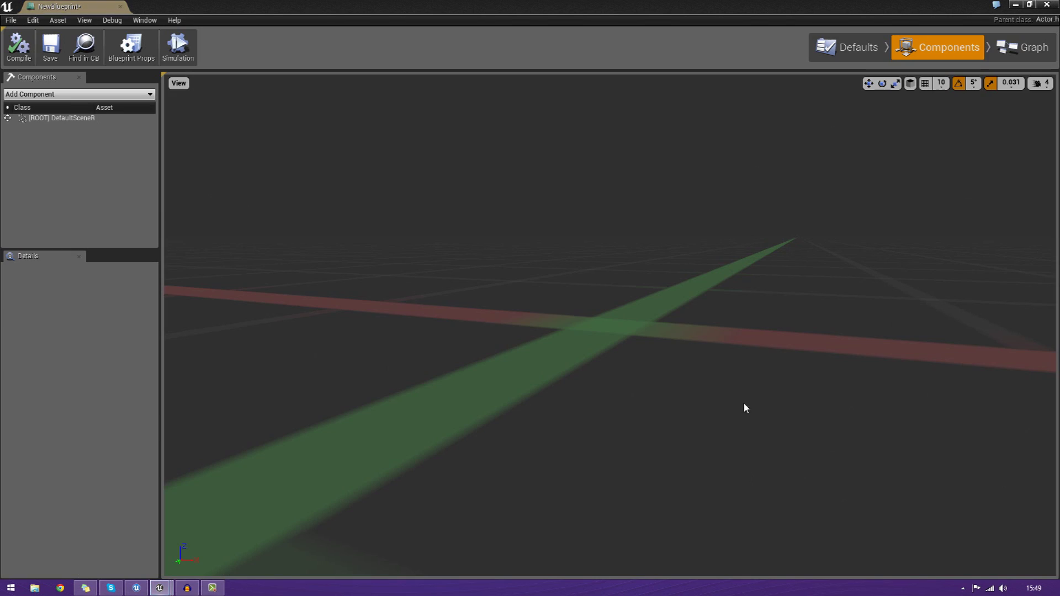
left_click(1046, 4)
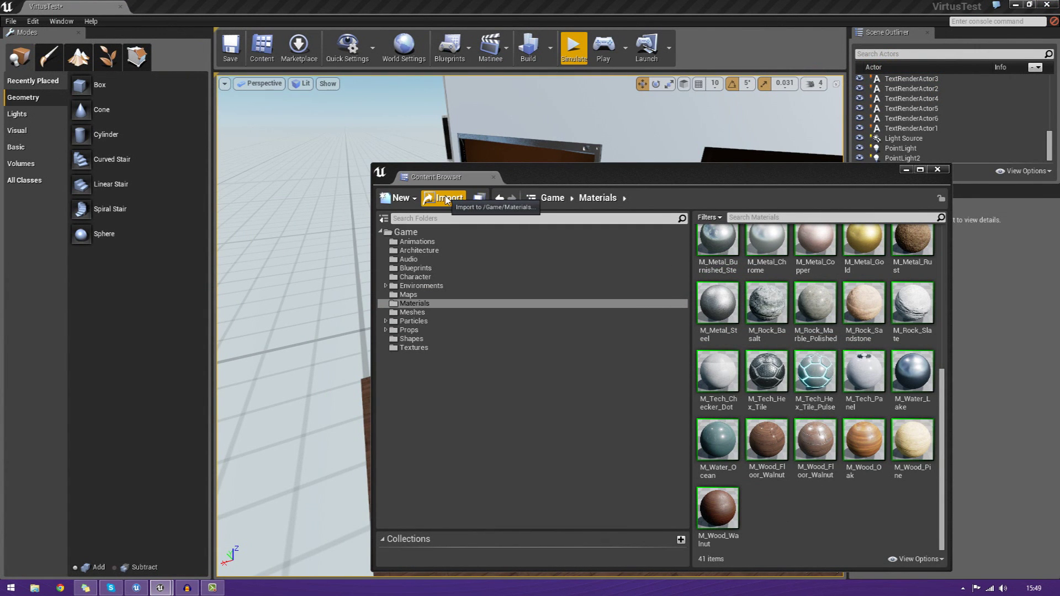
Step: Start an import and browse the file picker to Downloads > Wallpapers
left_click(446, 200)
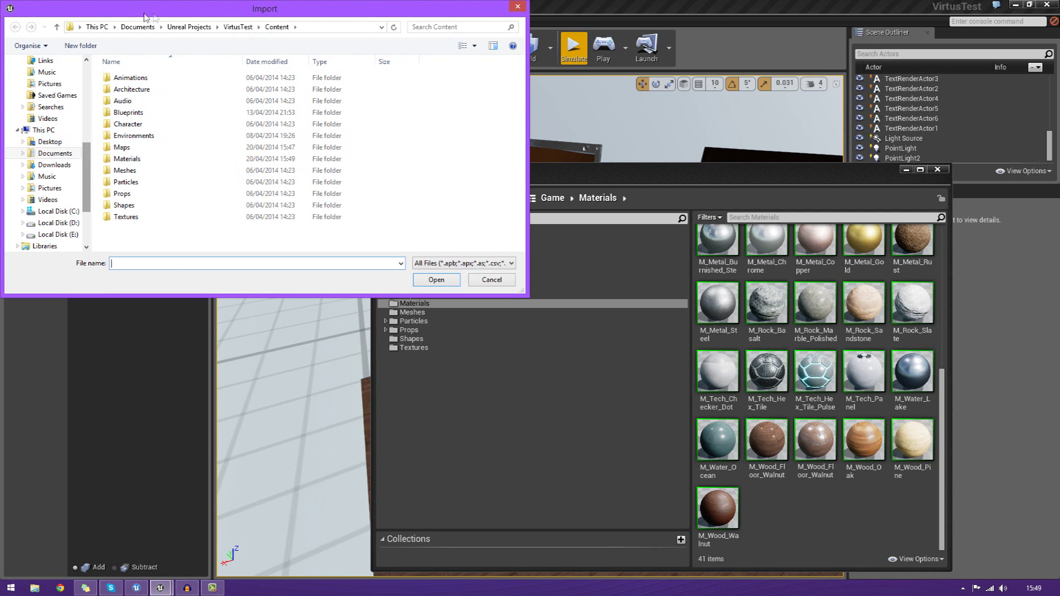
left_click_drag(146, 16, 677, 255)
scroll(618, 355, "up", 5)
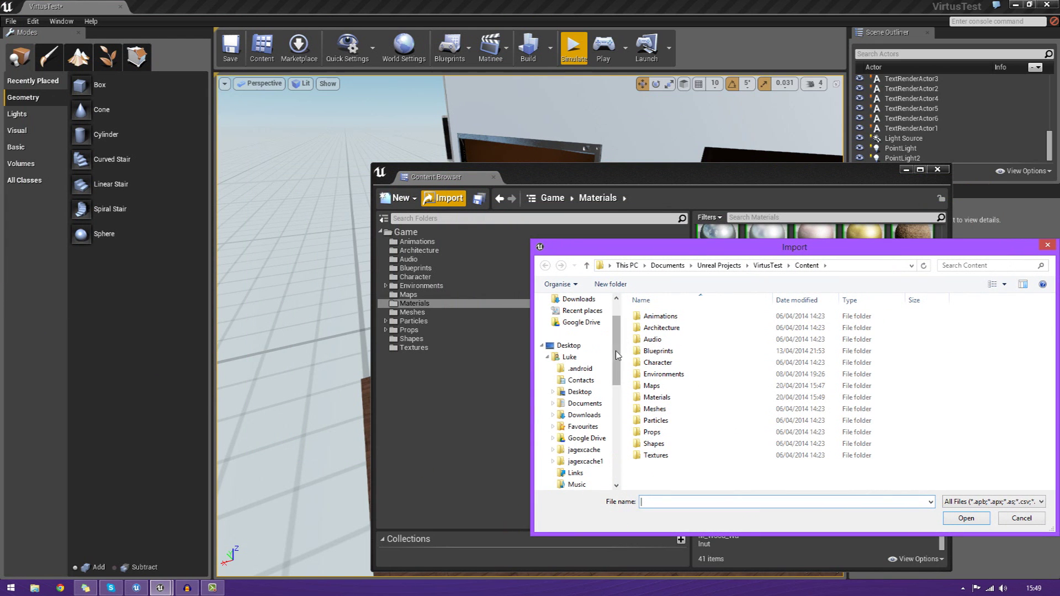
left_click(587, 358)
left_click(580, 299)
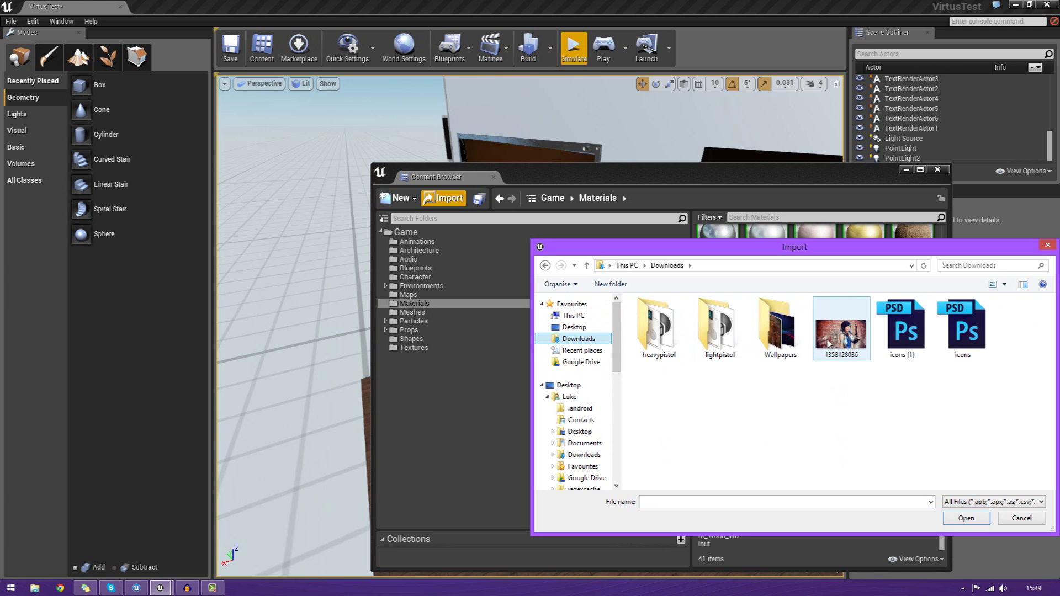
double_click(779, 332)
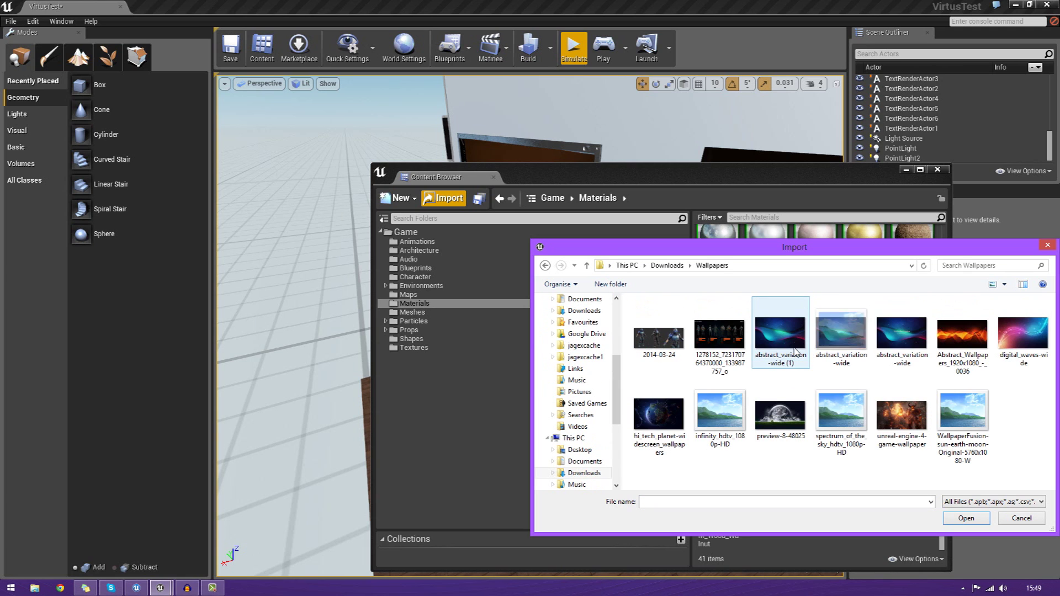
Step: Import unreal-engine-4-game-wallpaper, accepting the non-power-of-two texture warning
left_click_drag(868, 253, 743, 264)
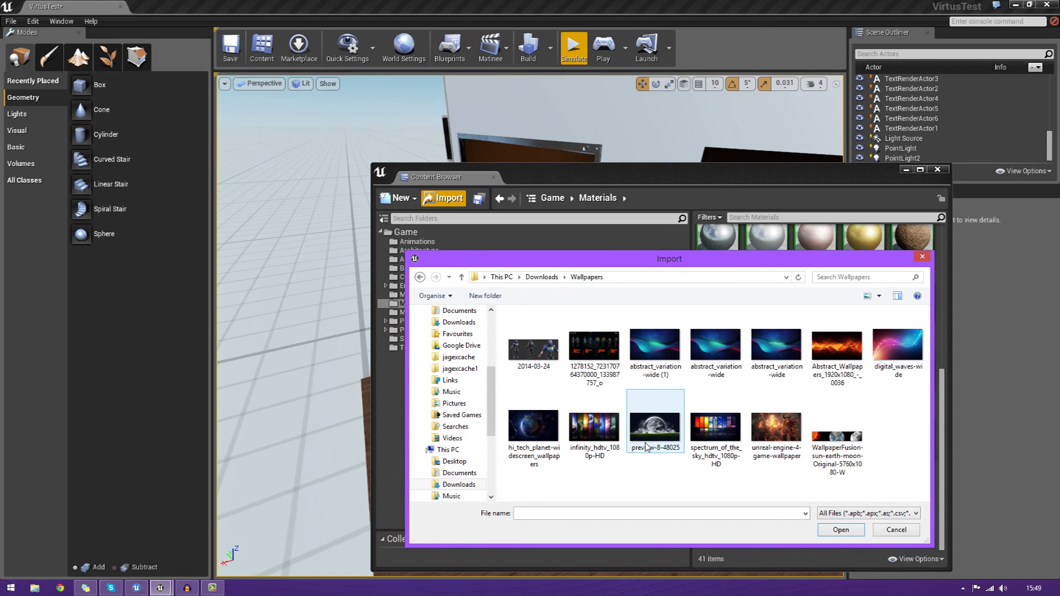
double_click(774, 441)
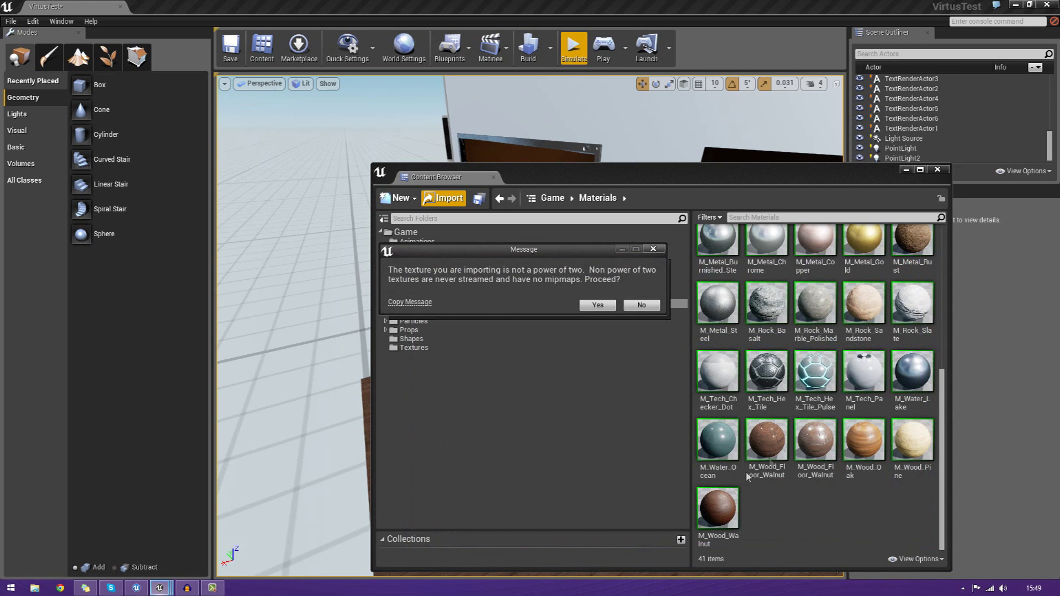
left_click(613, 305)
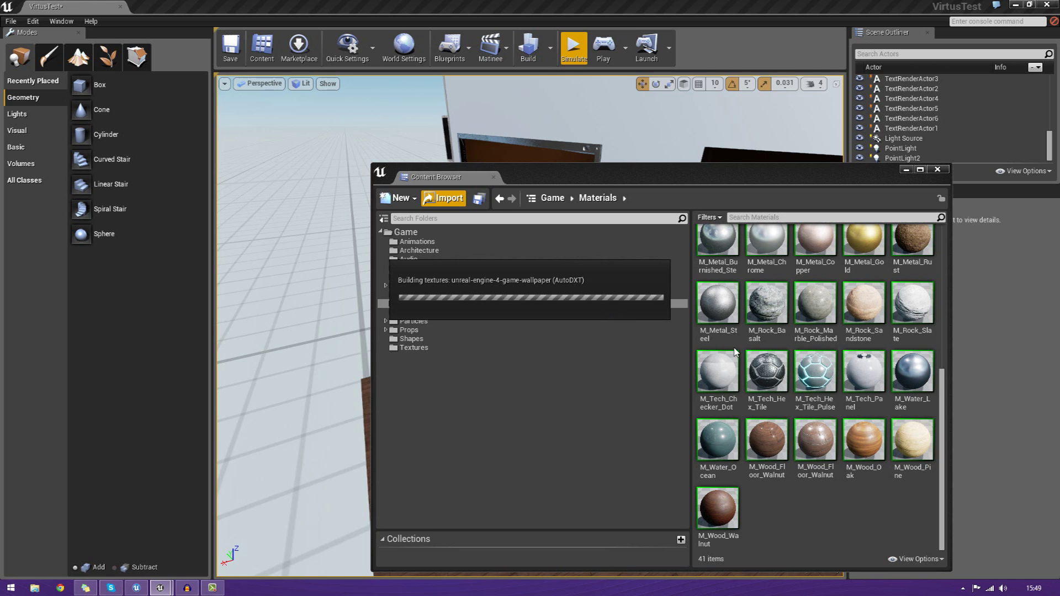
Step: Create a material from the wallpaper texture, keeping the default name unreal-engine-4-game-wallpaper_Mat
right_click(767, 514)
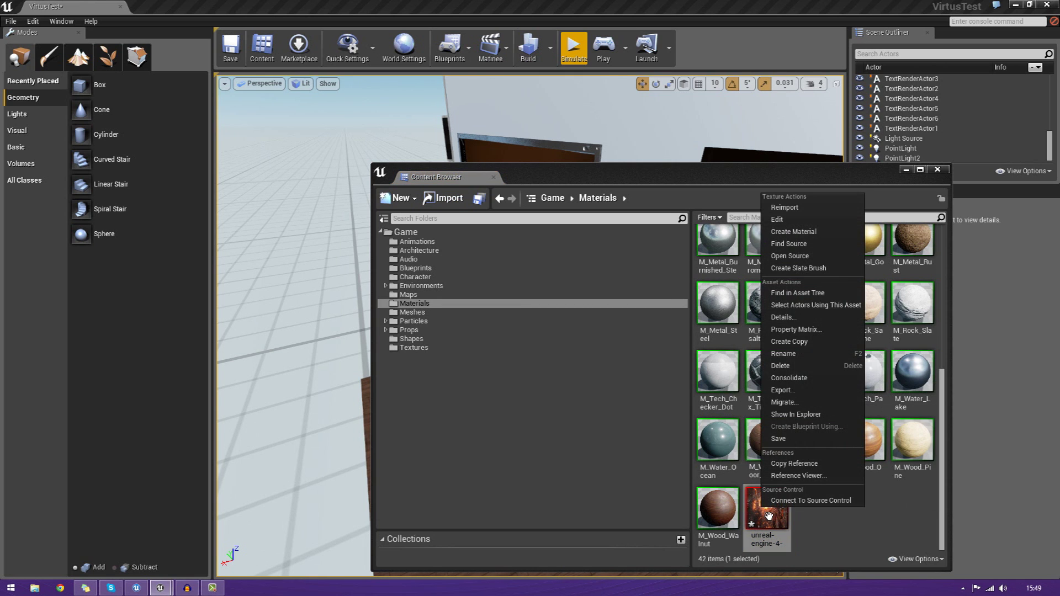
left_click(794, 231)
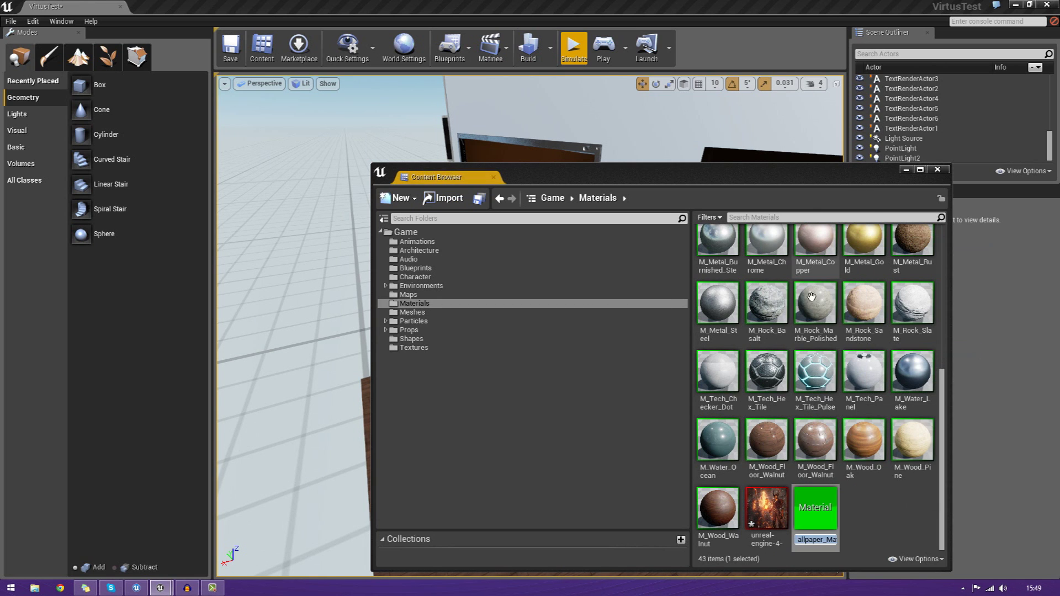
key("Return")
Step: In the new material, connect the Texture Sample to Base Color and apply the changes
double_click(823, 528)
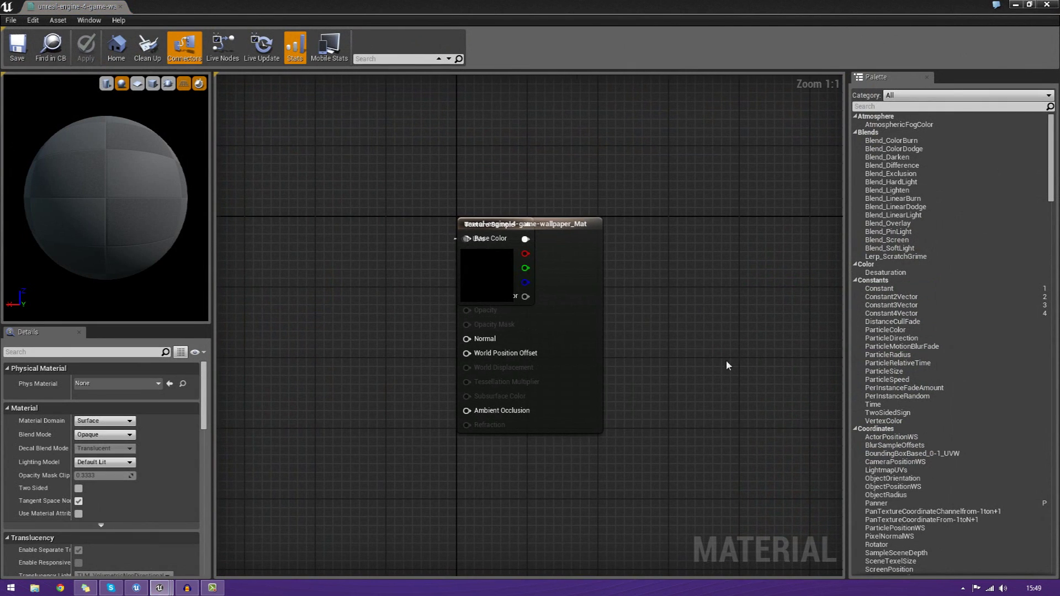
left_click_drag(578, 351, 401, 333)
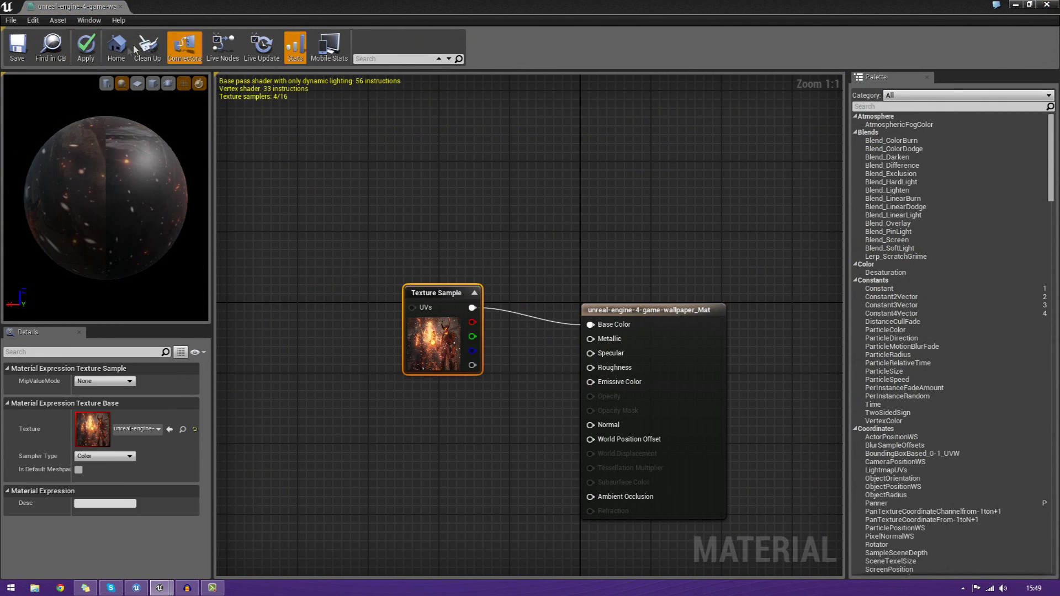
left_click(93, 58)
Step: Apply the wallpaper material to the floor and zoom in on the textured edge
left_click(122, 6)
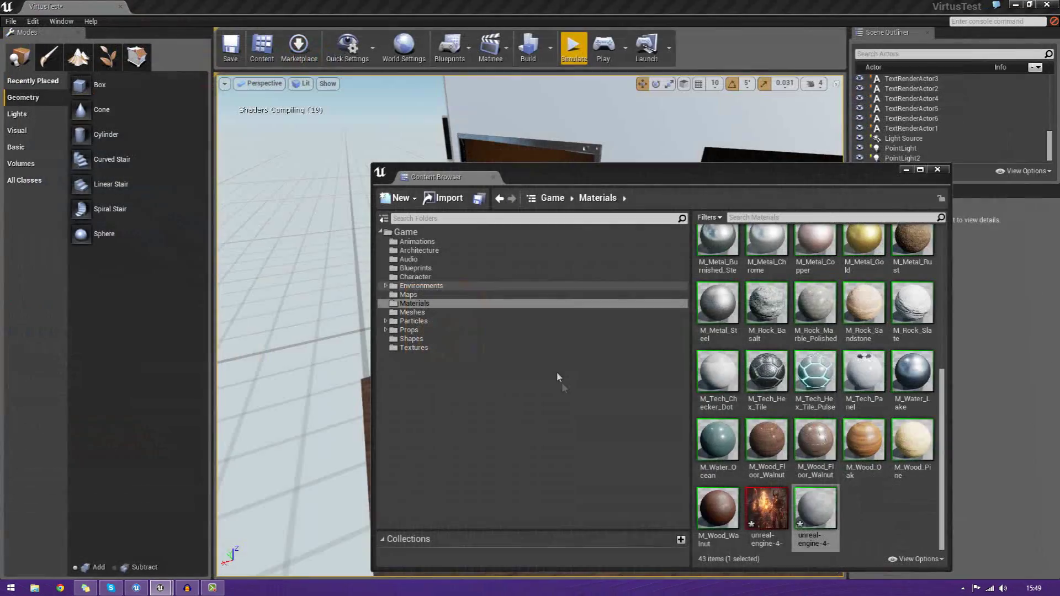
left_click_drag(654, 178, 135, 131)
mouse_move(530, 332)
right_mouse_down()
mouse_move(497, 342)
mouse_move(552, 331)
mouse_move(541, 325)
right_mouse_up()
left_click_drag(297, 464, 547, 421)
scroll(621, 431, "up", 5)
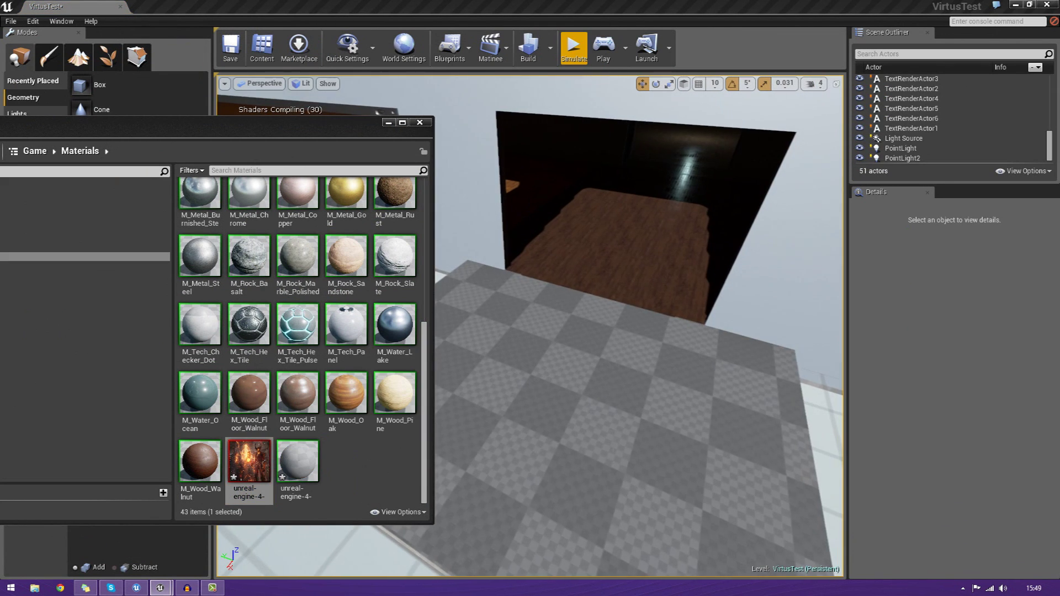
right_click_drag(642, 388, 562, 391)
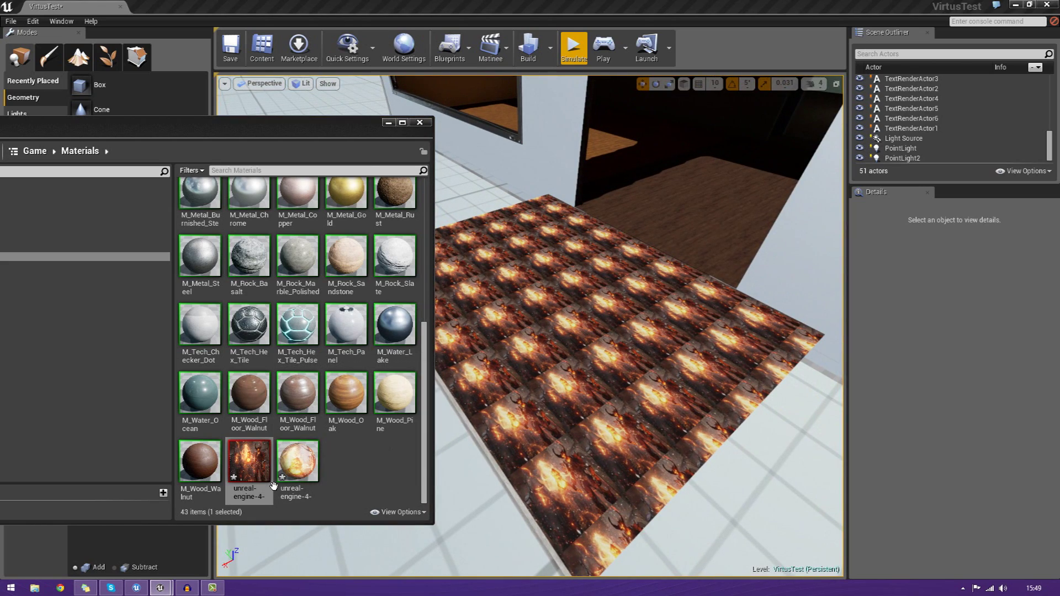
Step: Try deleting the wallpaper texture, dismiss the in-use warning, and keep it in Materials
right_click(273, 486)
left_click(293, 336)
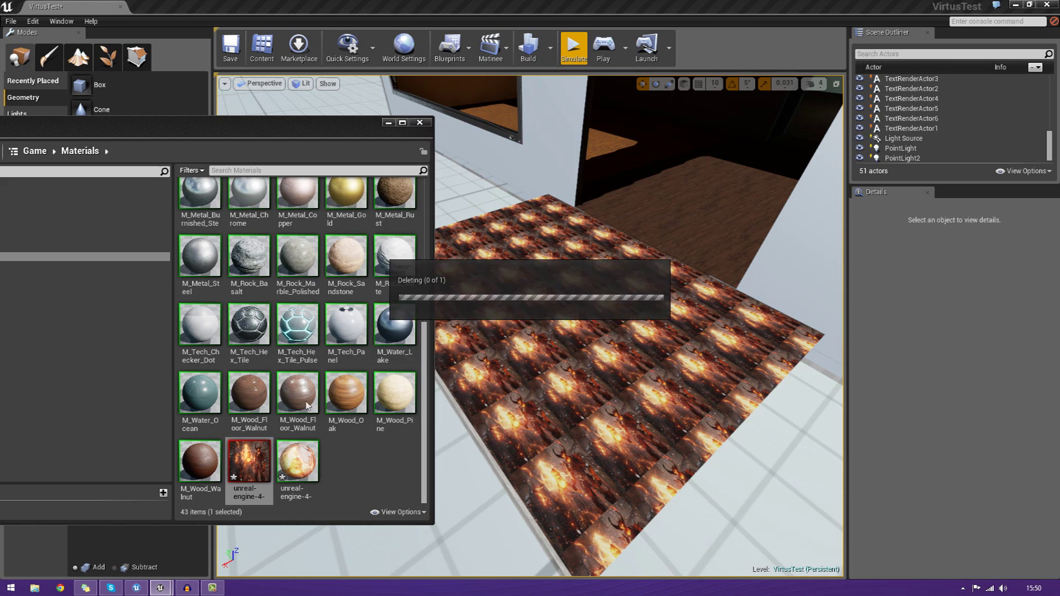
left_click(647, 428)
scroll(552, 331, "down", 5)
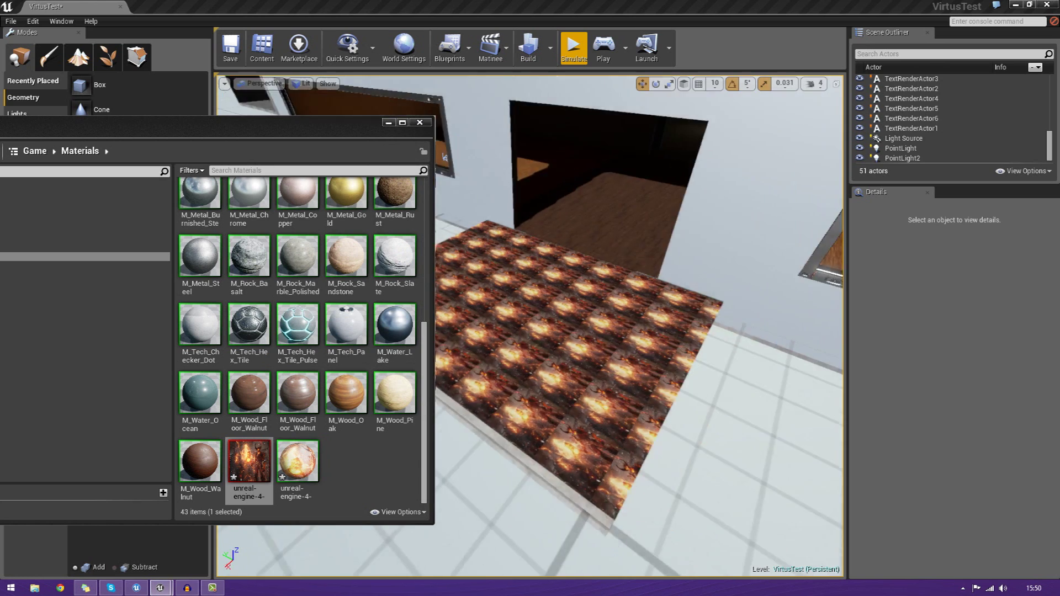
left_click_drag(266, 132, 785, 138)
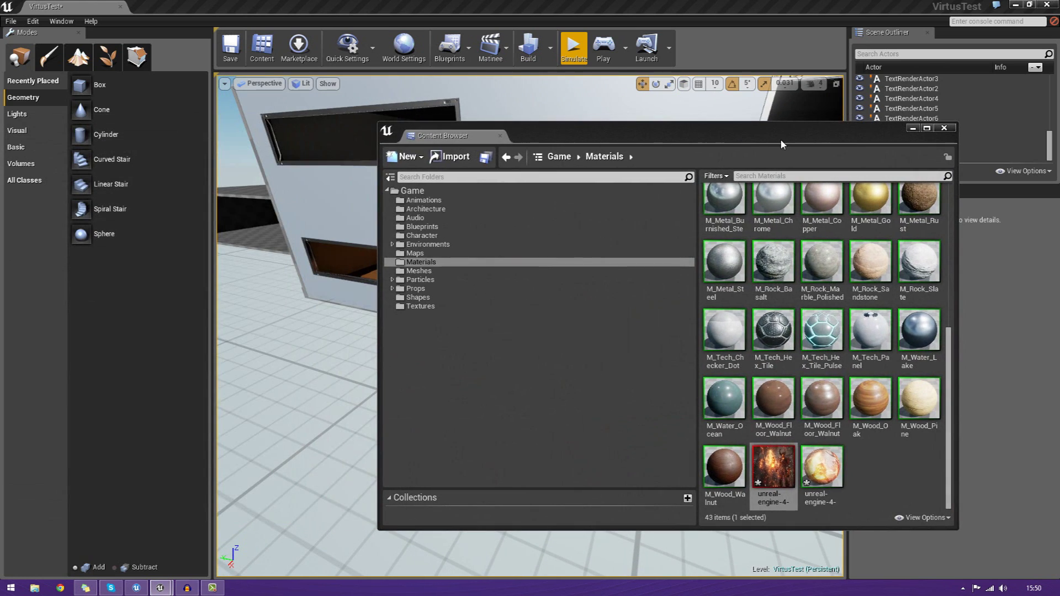
Step: Browse the contents of the Meshes, Particles and Props folders
left_click(461, 272)
left_click(461, 279)
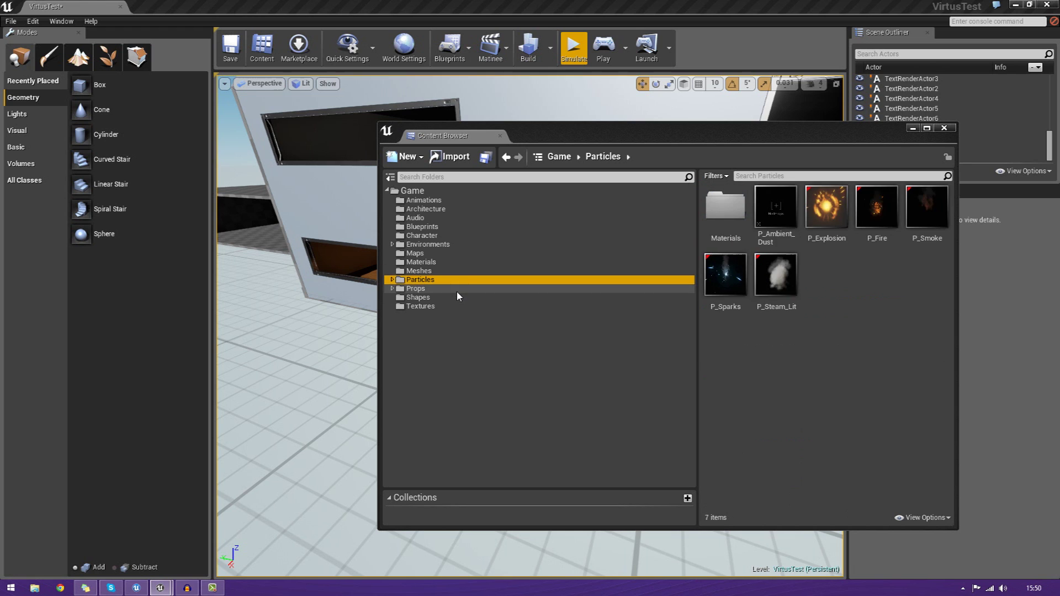
left_click(455, 289)
Step: Open the Blueprints folder, view Blueprint_Effect_Steam, then close its editor
left_click(465, 231)
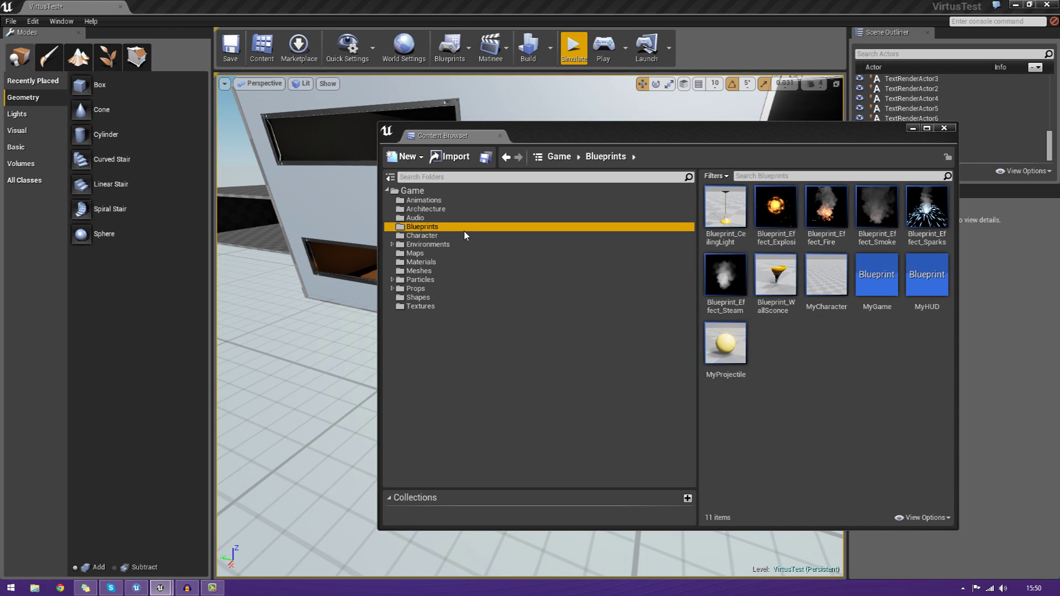
double_click(725, 274)
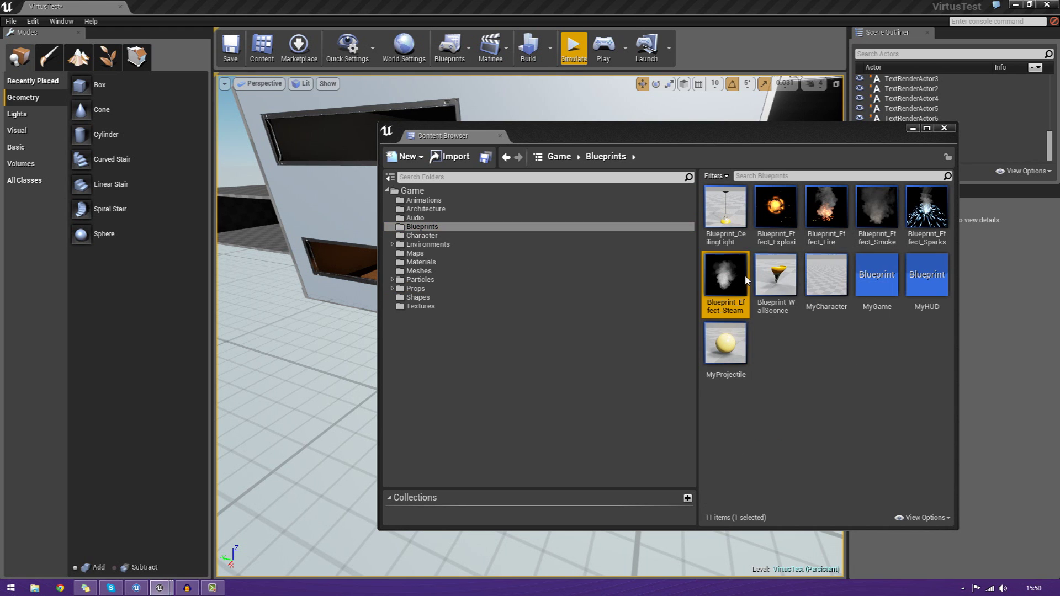
left_click(1046, 5)
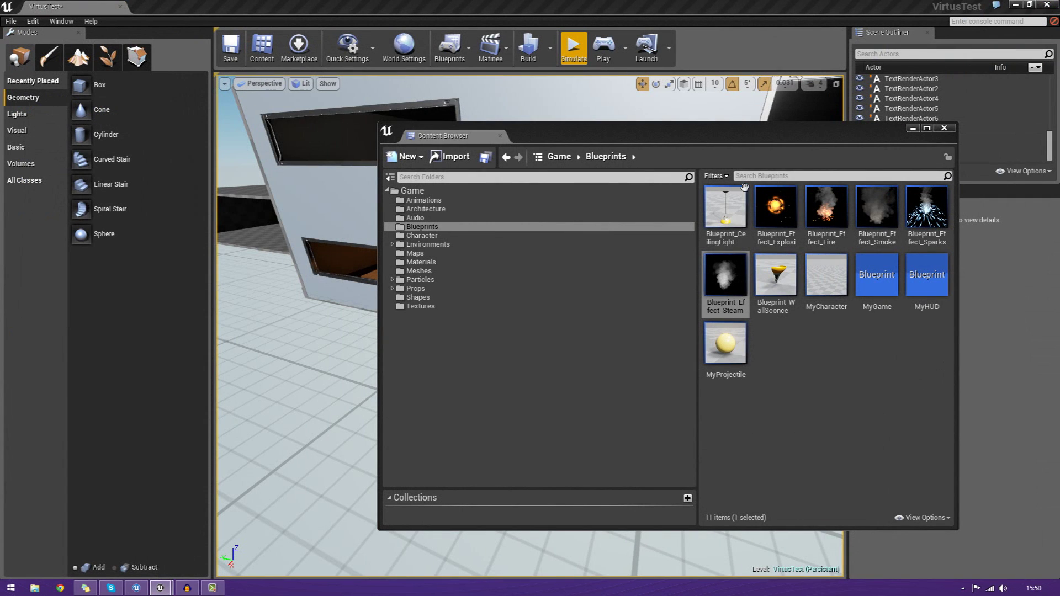